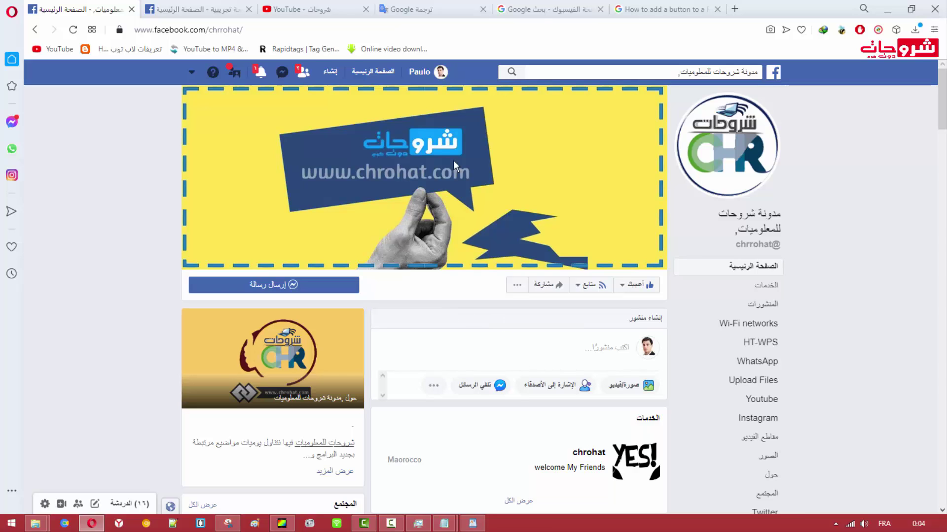
- Examine the translated call-to-action button guide and try the chrrohat page's Send Message button, closing the chat
left_click(394, 11)
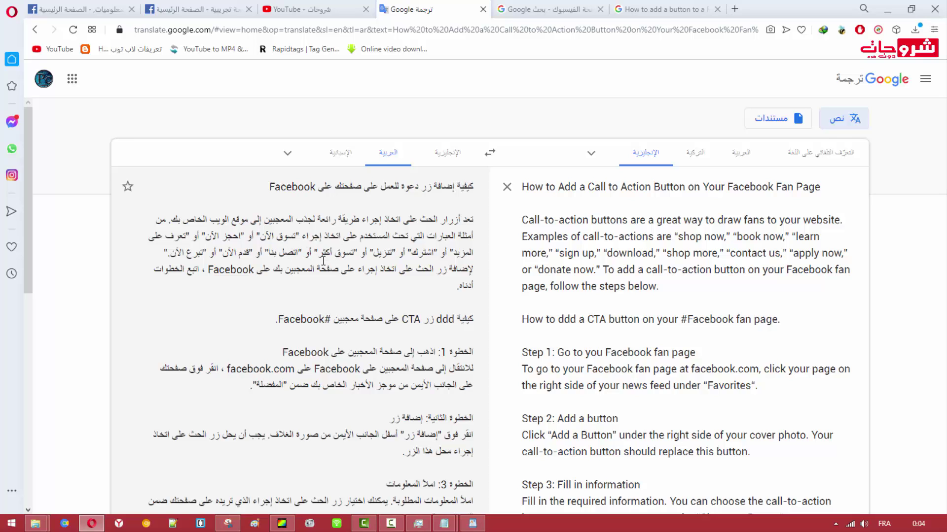
left_click(113, 7)
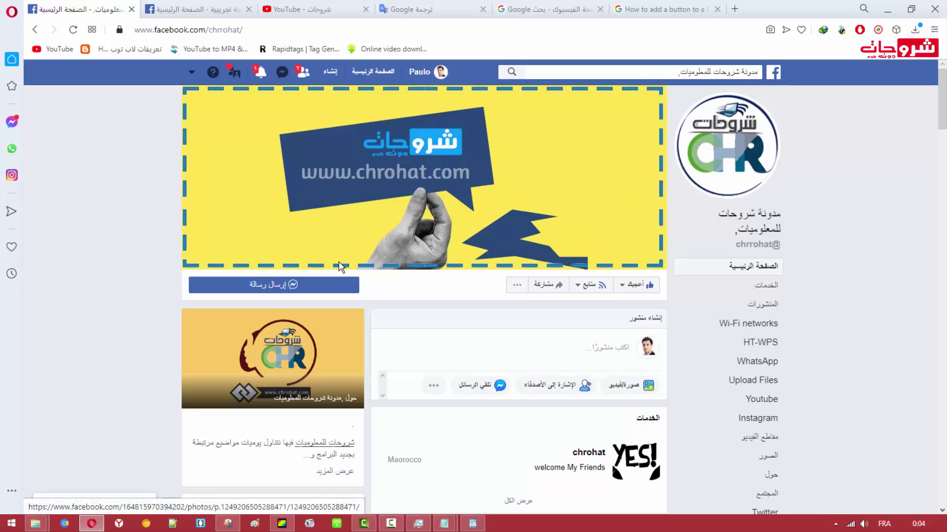
left_click(280, 286)
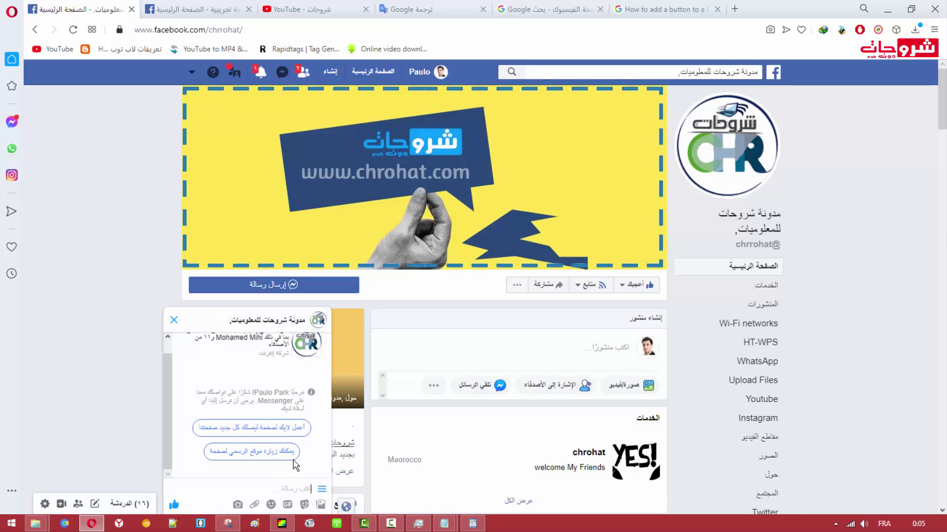
left_click(175, 322)
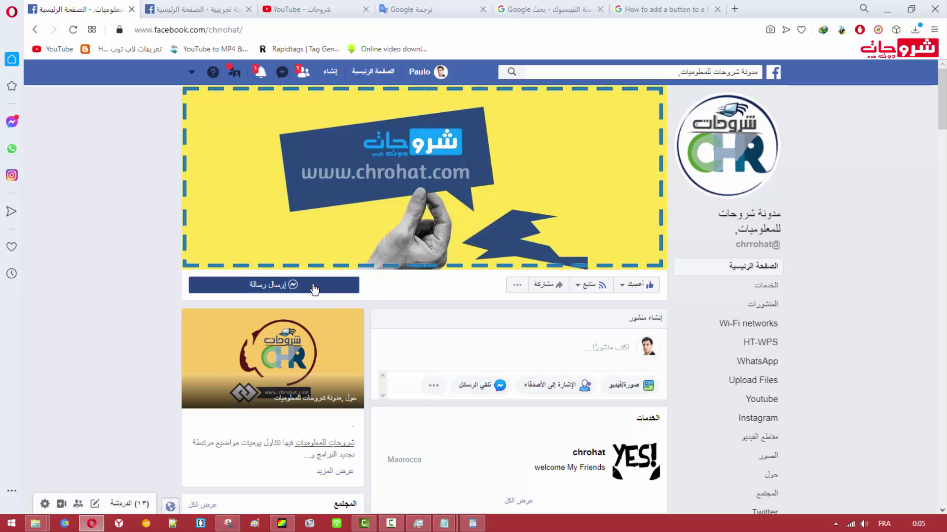
- Go to the Infochrohat test page and start adding a button to it
key("ctrl+Tab")
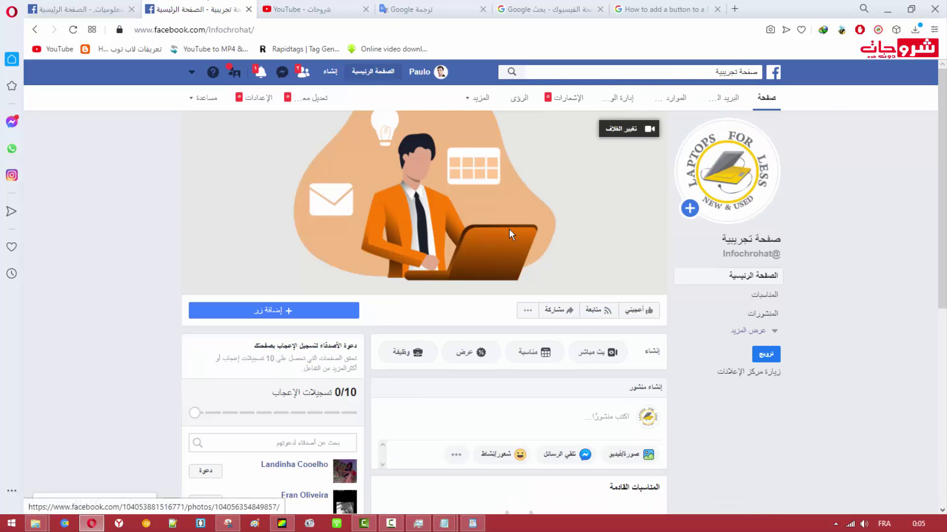
left_click(277, 313)
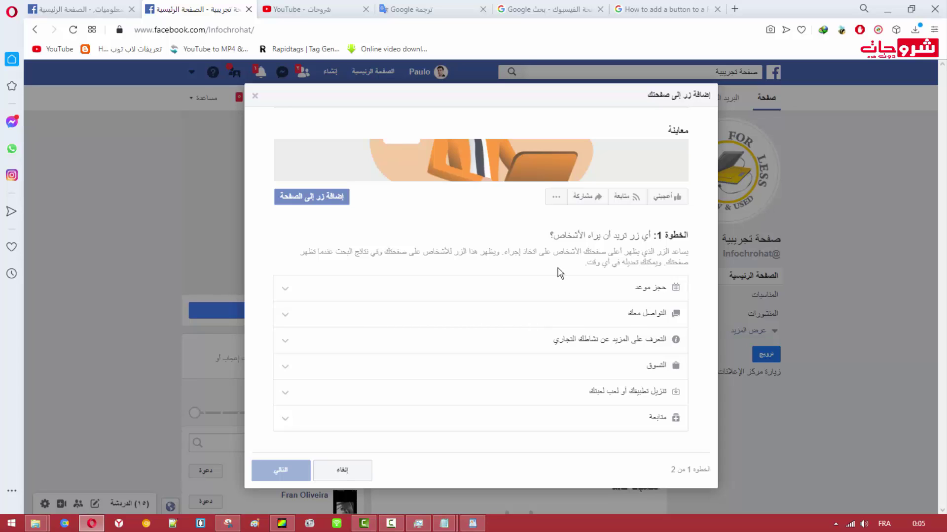
- Review the button options offered under booking, contact, business information, shopping, app or game download, and follow
left_click(661, 290)
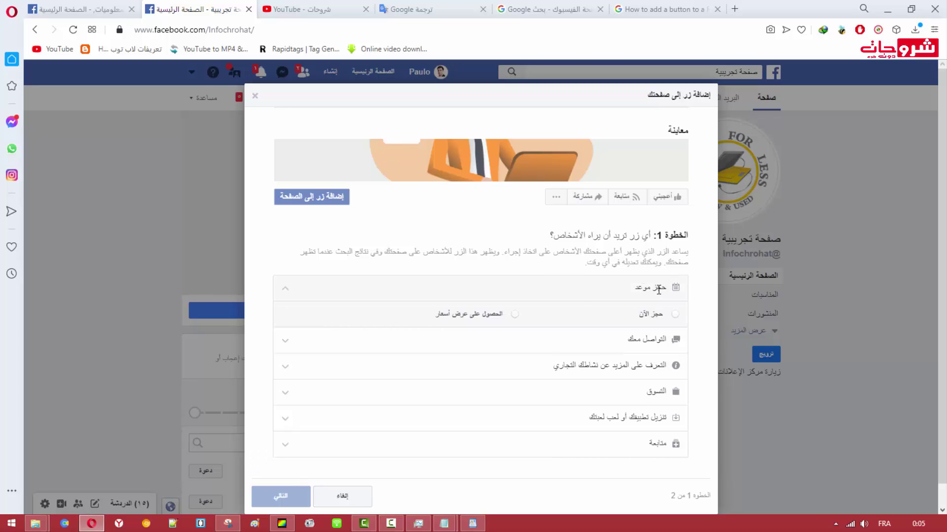
left_click(512, 314)
left_click(659, 340)
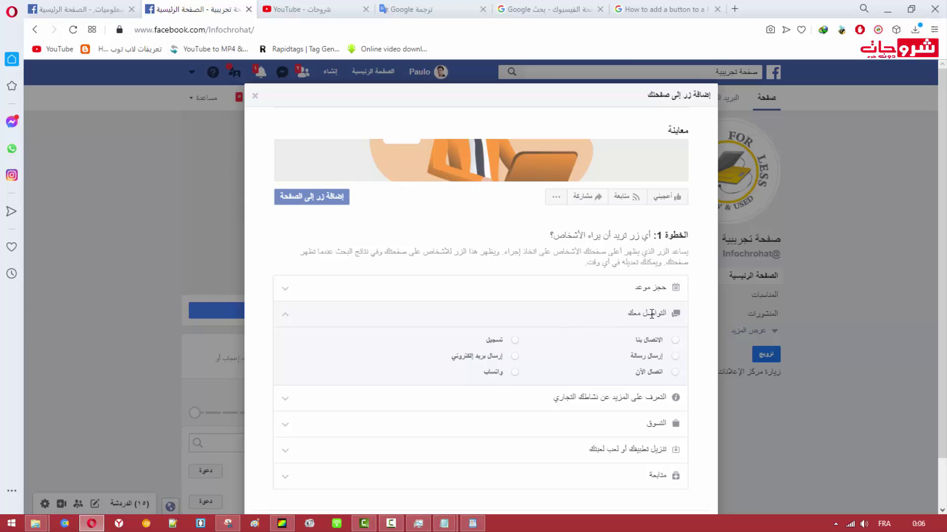
scroll(651, 314, "down", 1)
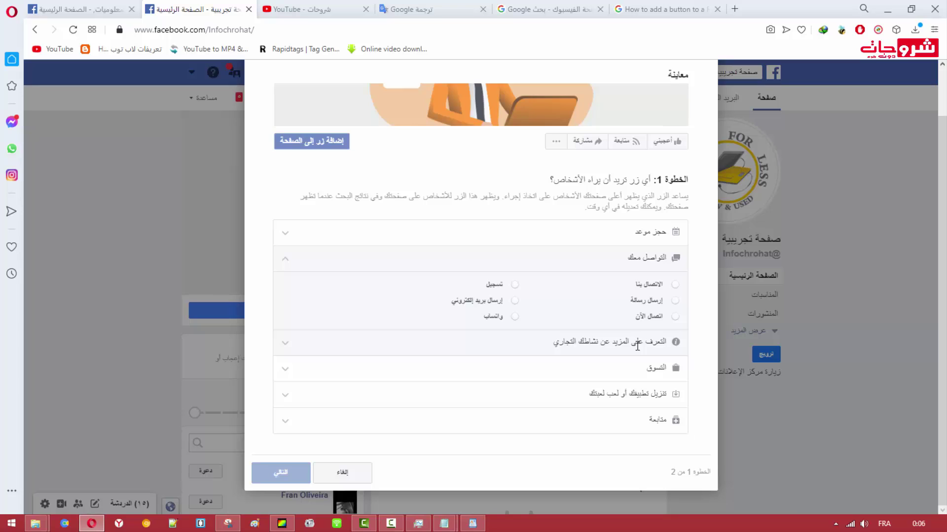
left_click(637, 345)
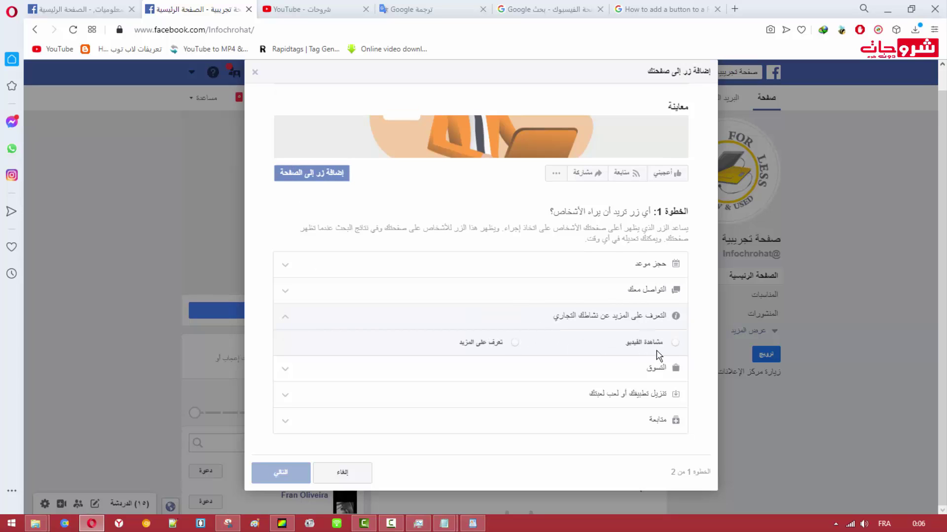
left_click(659, 368)
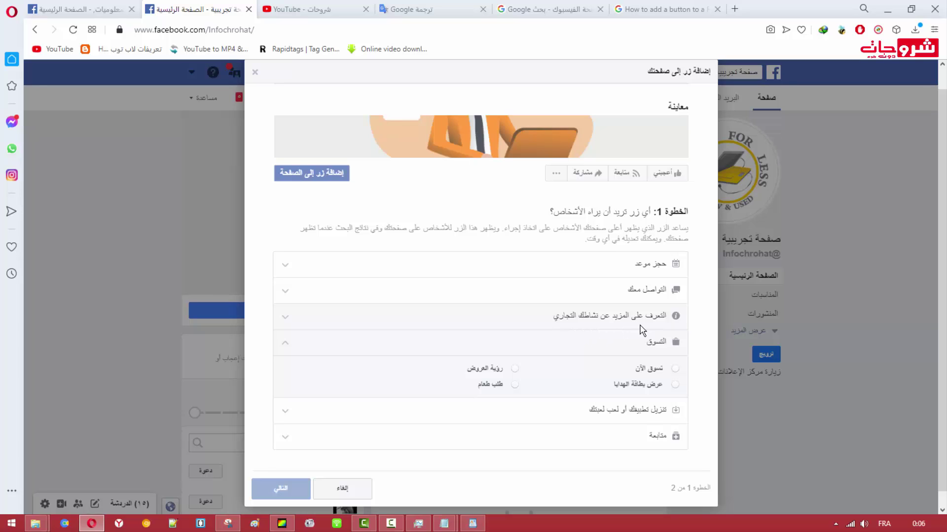
left_click(642, 413)
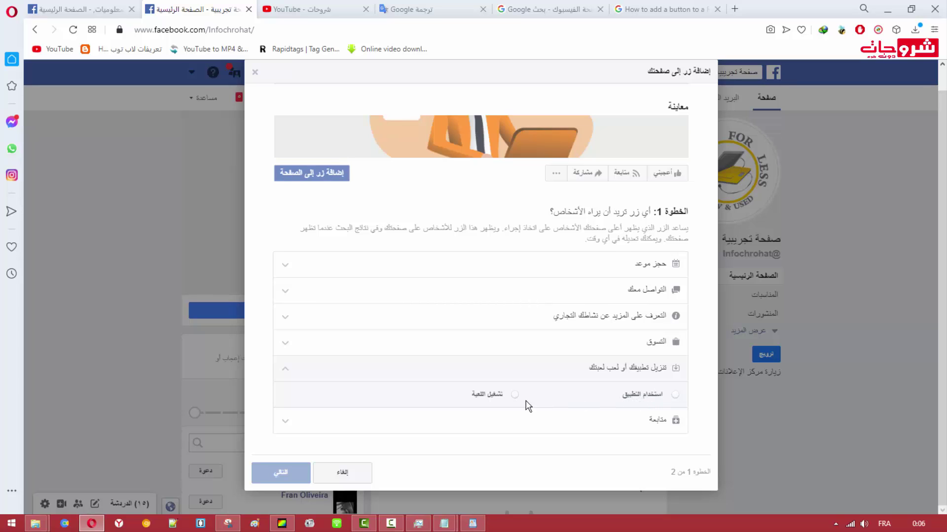
left_click(656, 419)
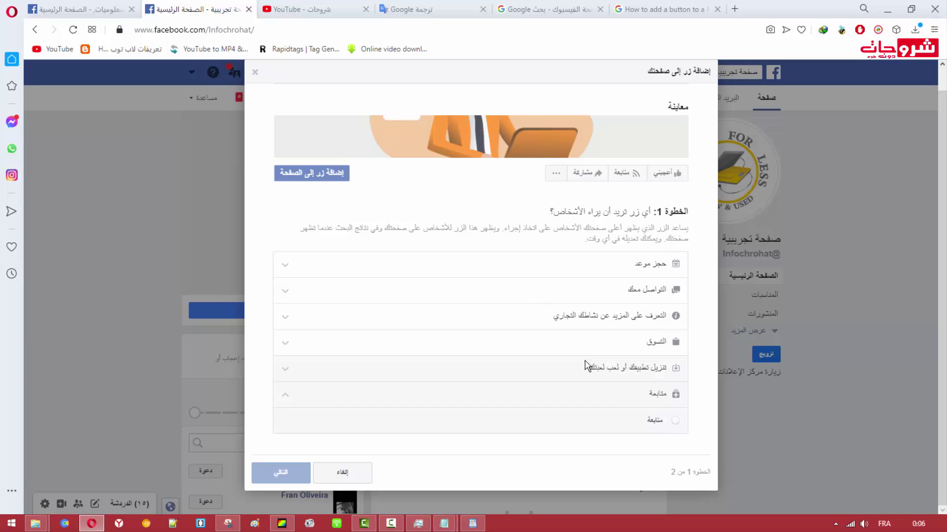
- Choose the Book Now (حجز الآن) button from the booking category and select a website link as its destination
left_click(643, 268)
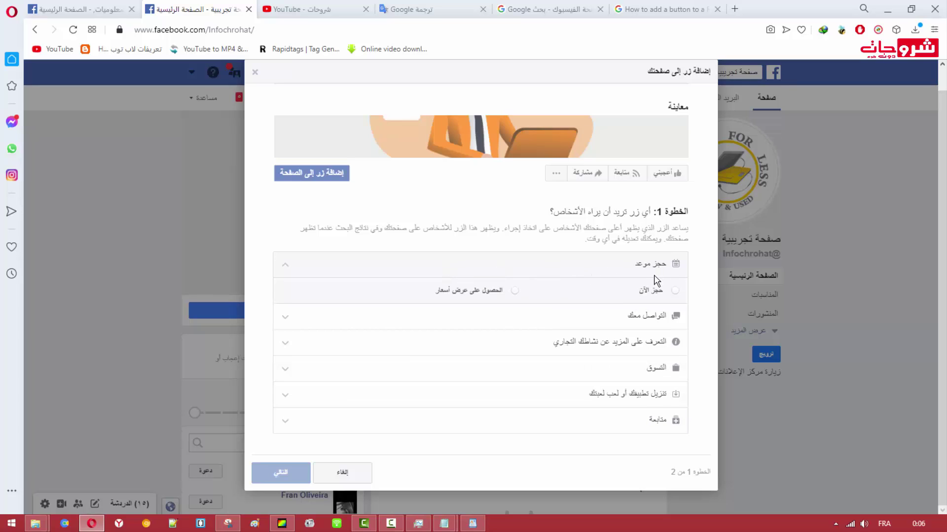
left_click(675, 292)
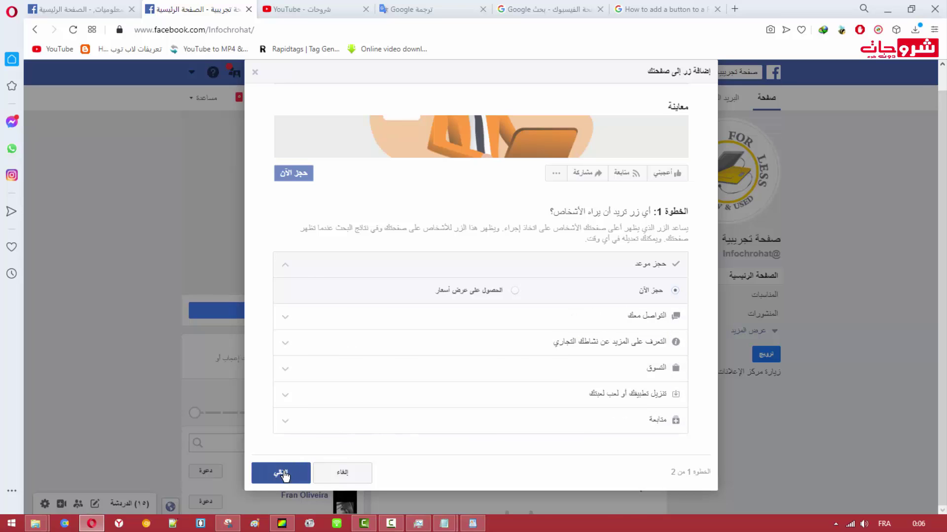
left_click(282, 473)
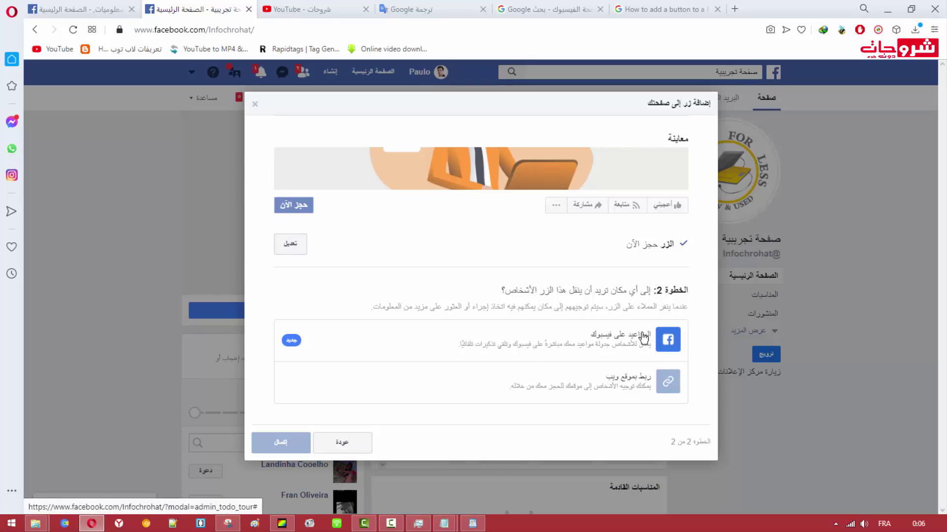
left_click(630, 380)
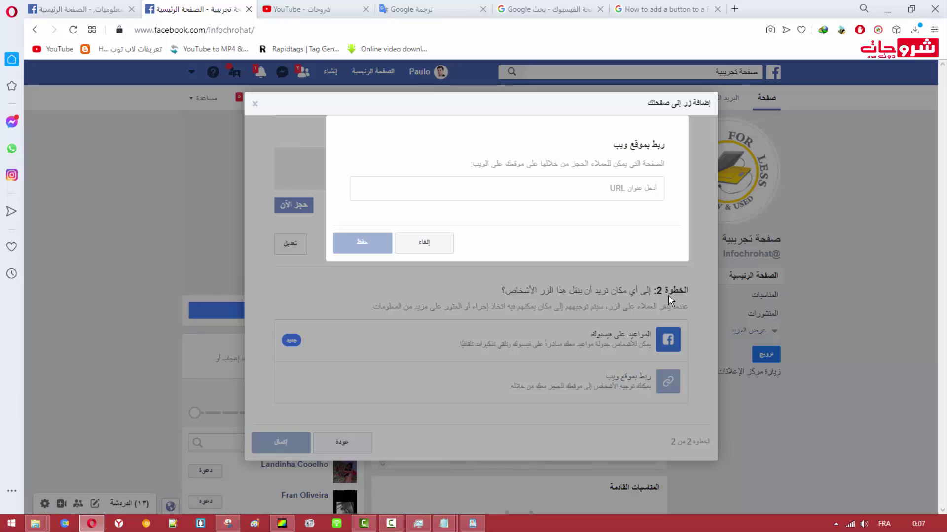
left_click(619, 189)
- Open Blogger in a new browser tab, switch to the blog مدونتي and copy its view-blog link address
left_click(734, 9)
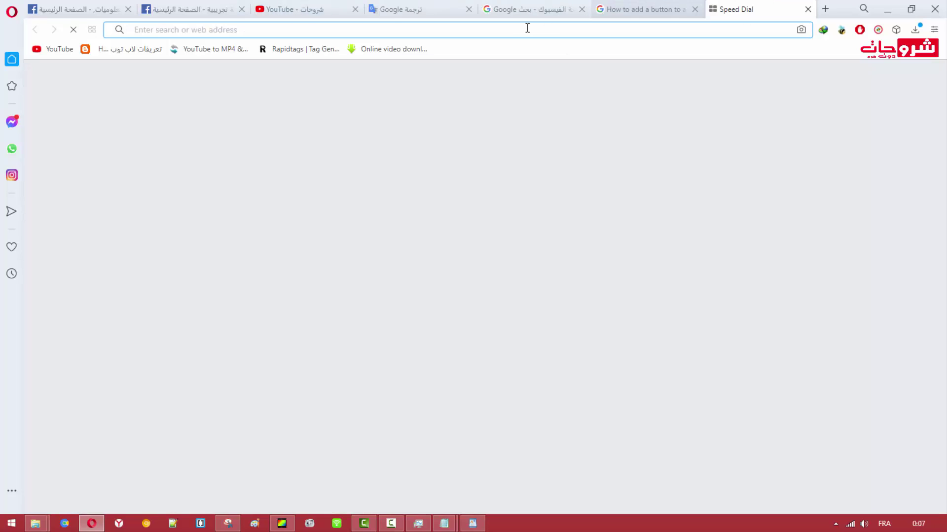
type("blogger")
key("Return")
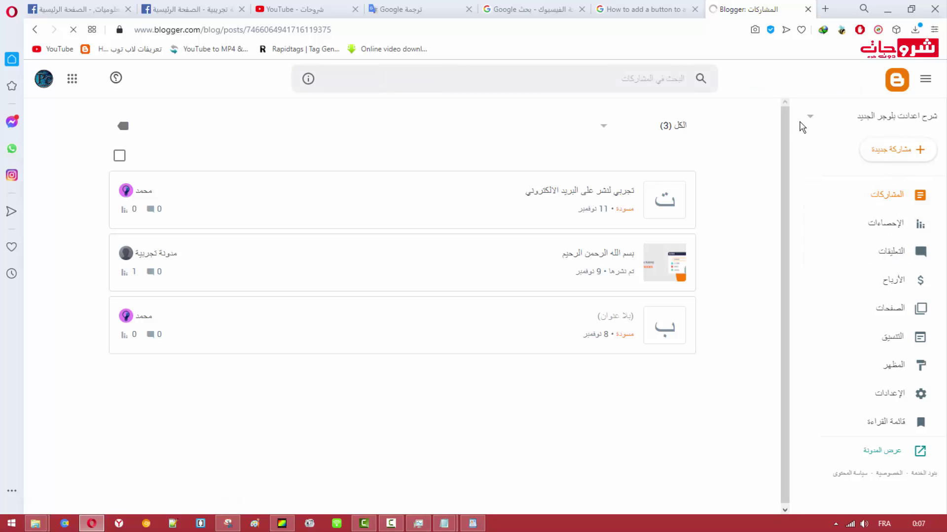
left_click(809, 117)
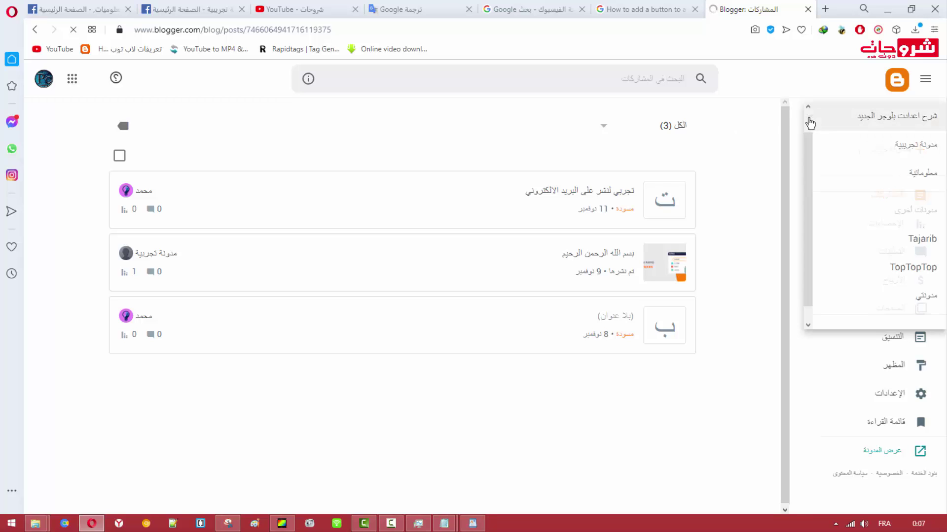
left_click(928, 296)
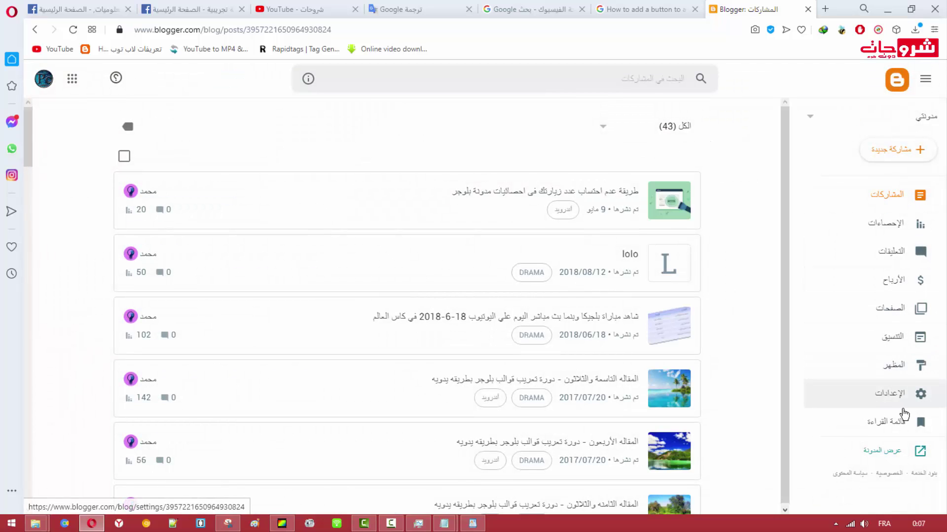
right_click(882, 450)
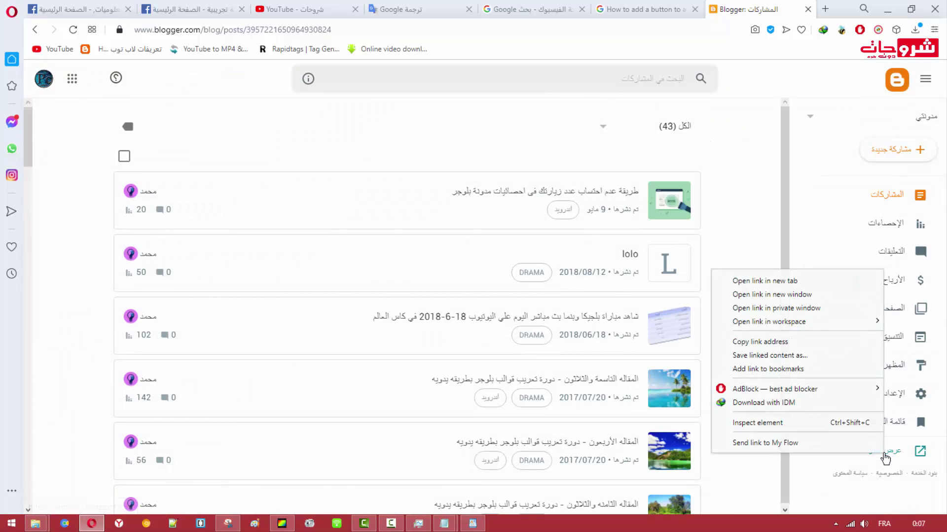
left_click(774, 342)
- Enter the copied blog address as the Book Now button's website link on the test page, save it and finish adding the button
left_click(99, 9)
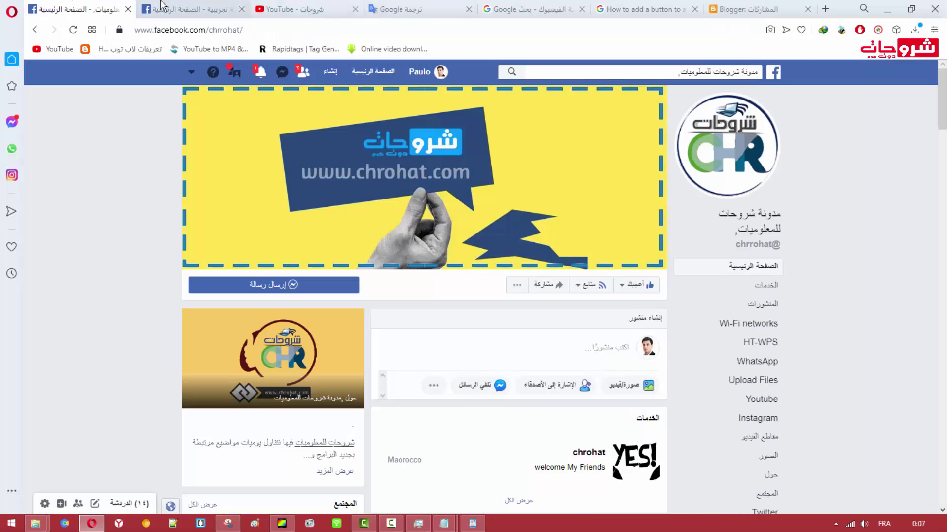
left_click(187, 11)
right_click(441, 187)
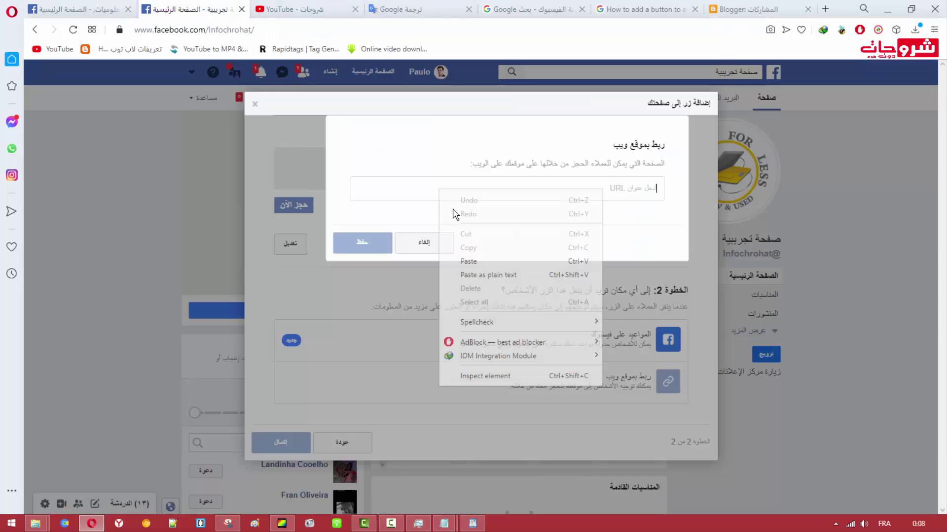
left_click(466, 261)
left_click(370, 244)
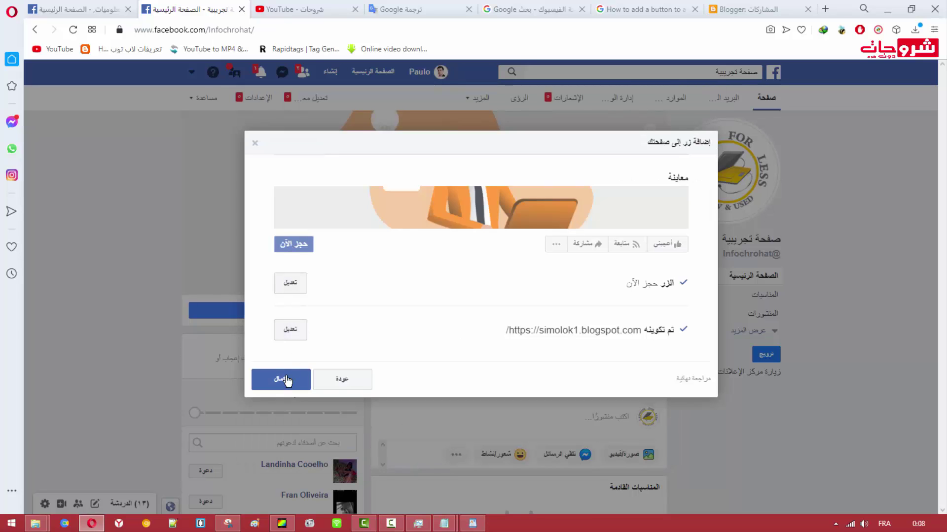
left_click(282, 380)
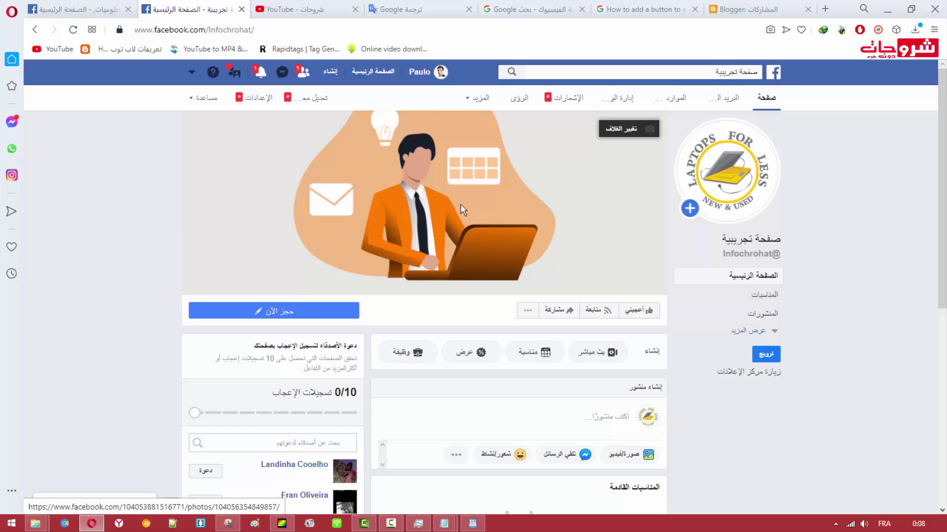
left_click(276, 311)
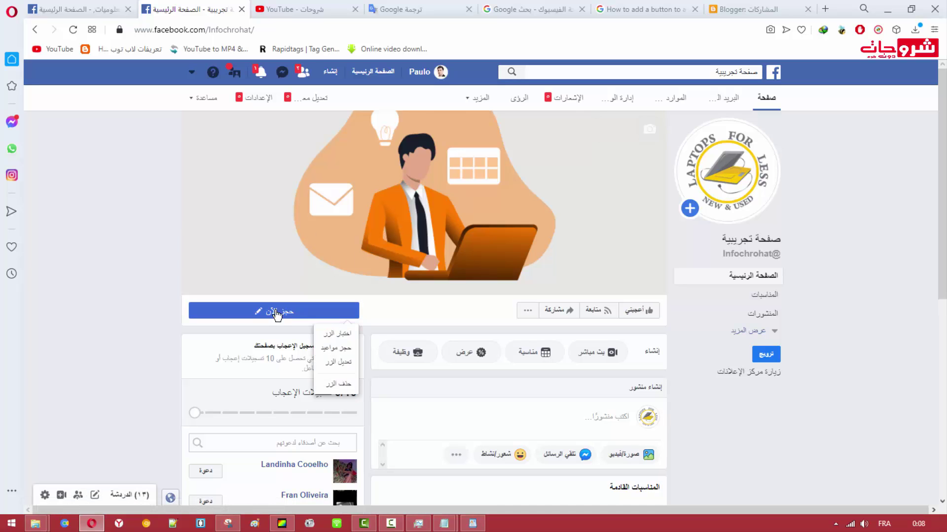
left_click(277, 314)
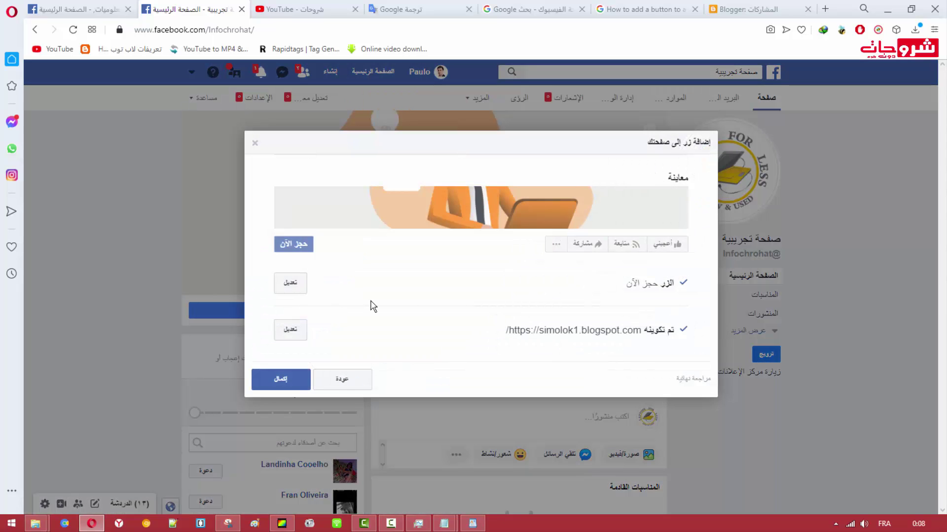
left_click(340, 378)
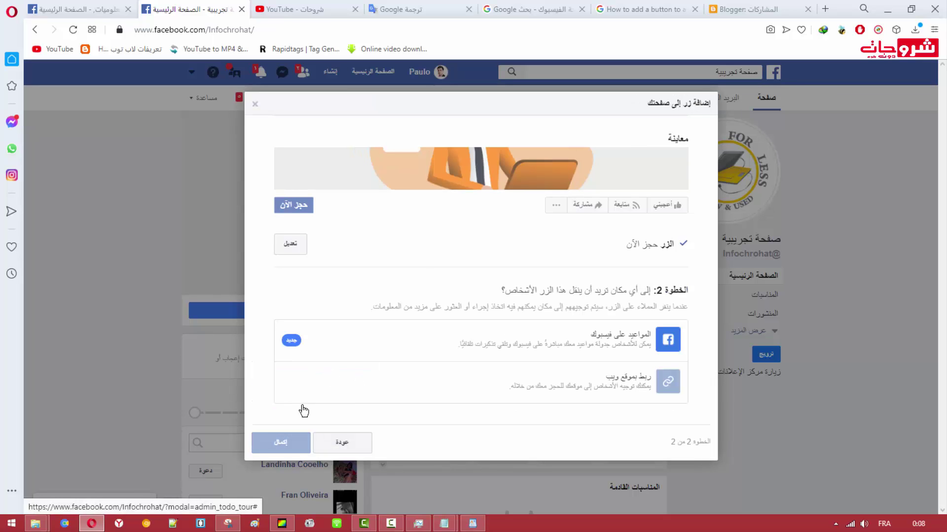
left_click(256, 104)
left_click(264, 312)
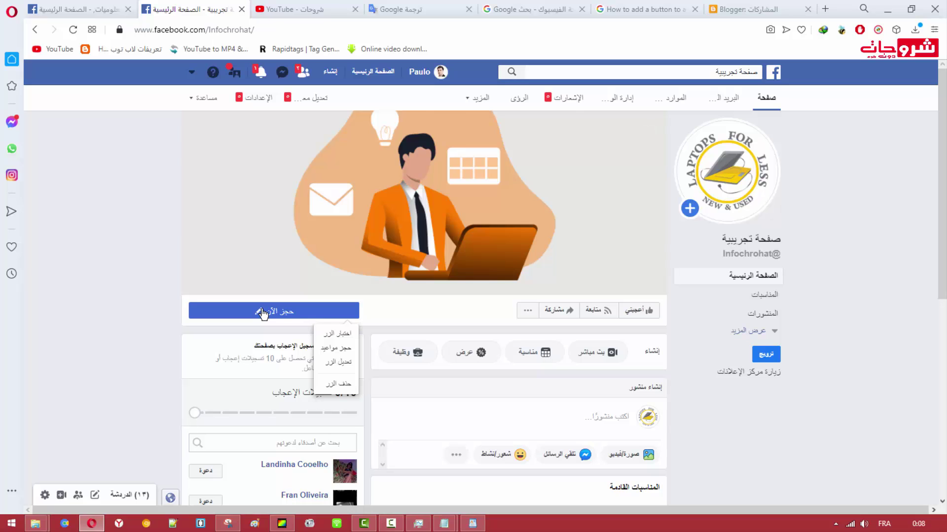
left_click(332, 363)
left_click(320, 312)
left_click(325, 310)
scroll(384, 288, "down", 2)
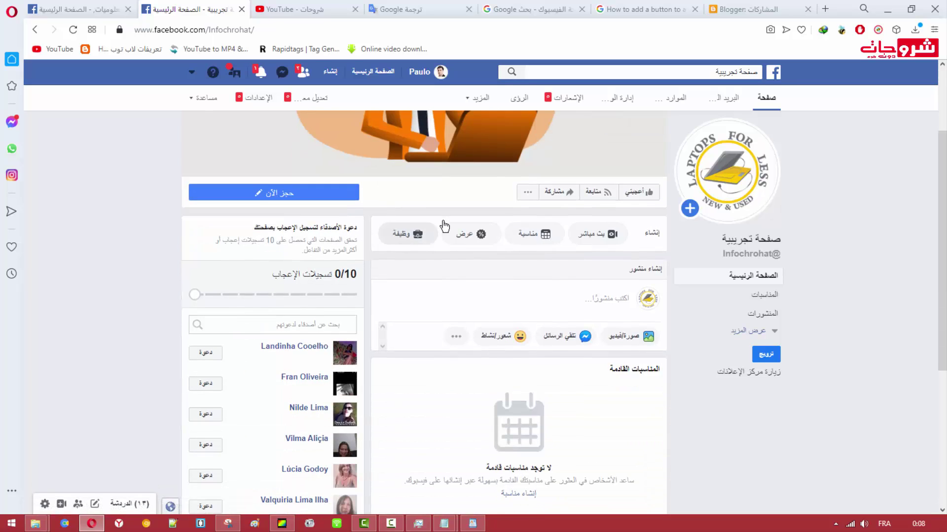
scroll(346, 266, "up", 1)
- Reopen the page button for editing, change its type to Get Quote (الحصول على عرض أسعار) and continue to its destination choice
left_click(275, 253)
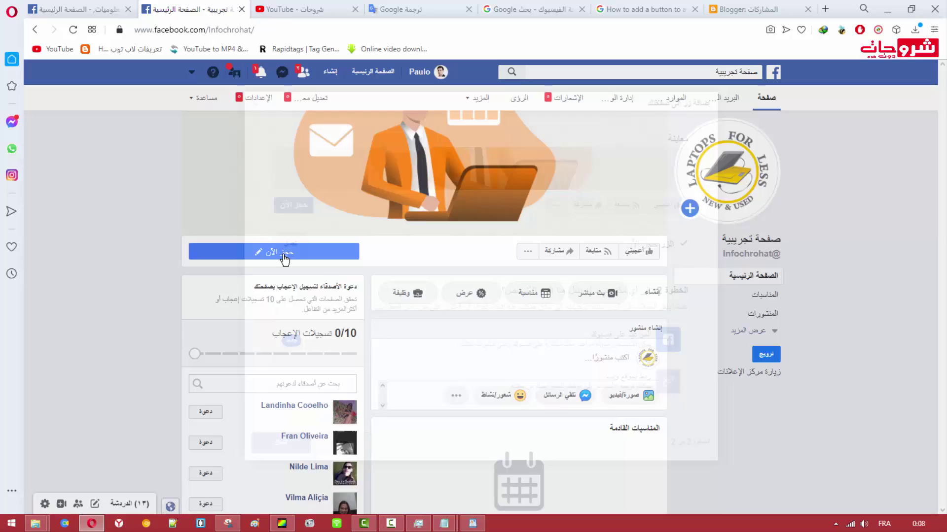
left_click(258, 252)
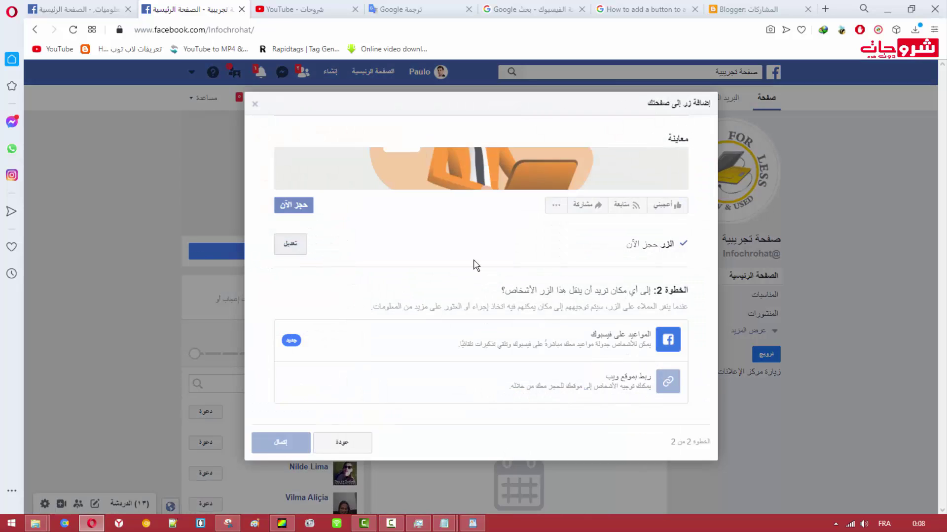
left_click(340, 443)
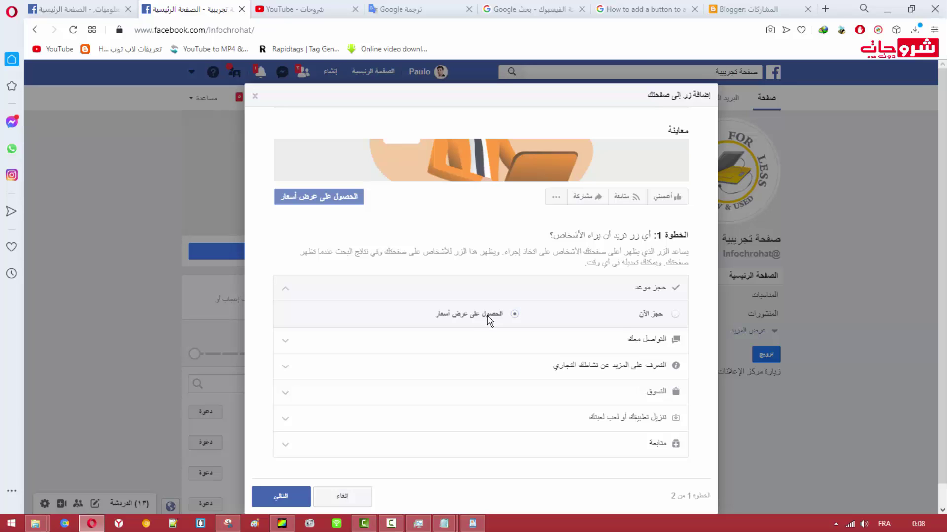
left_click(281, 496)
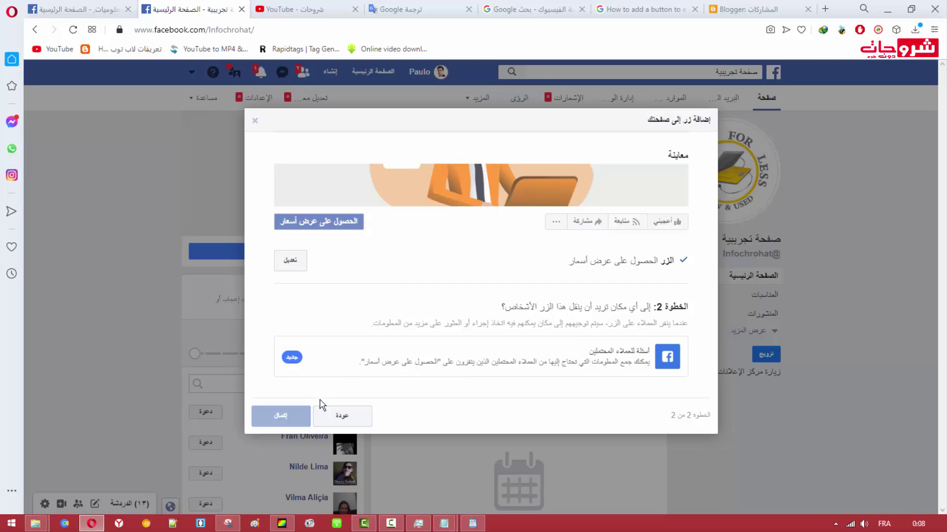
left_click(602, 350)
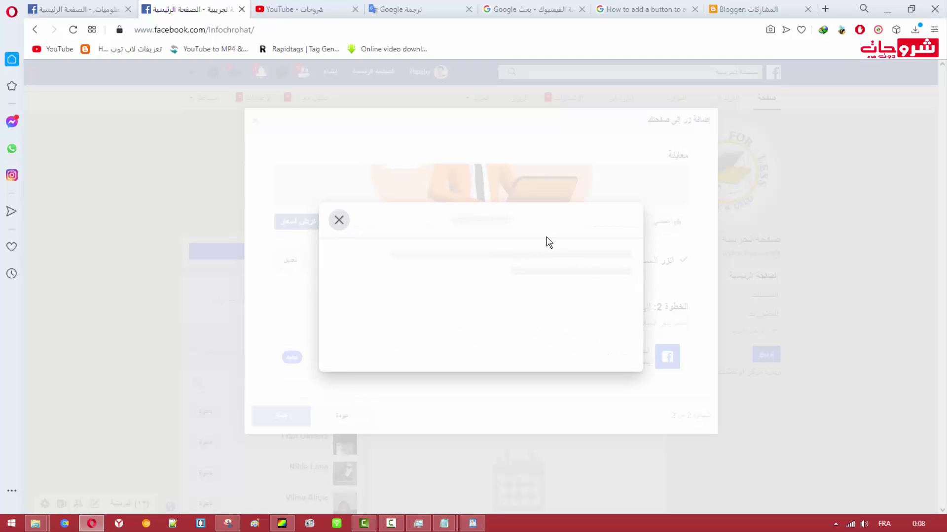
left_click(340, 221)
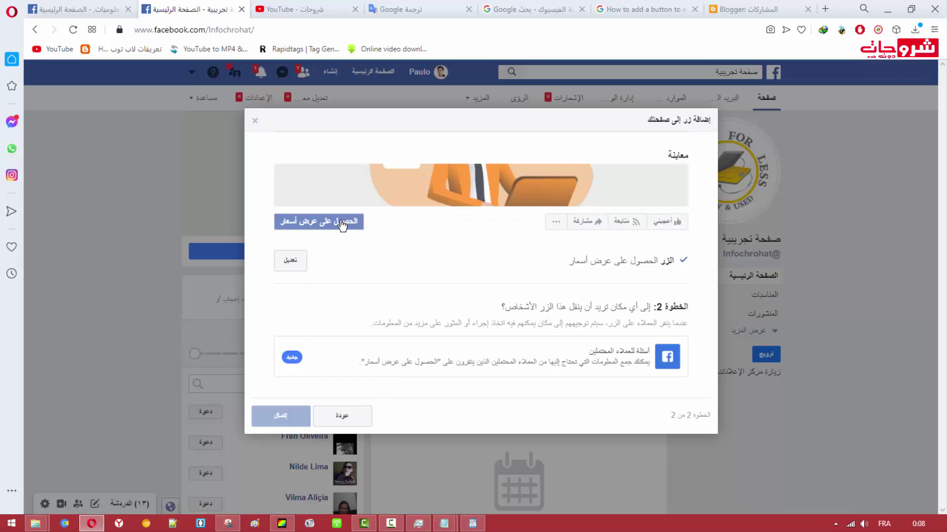
left_click(345, 417)
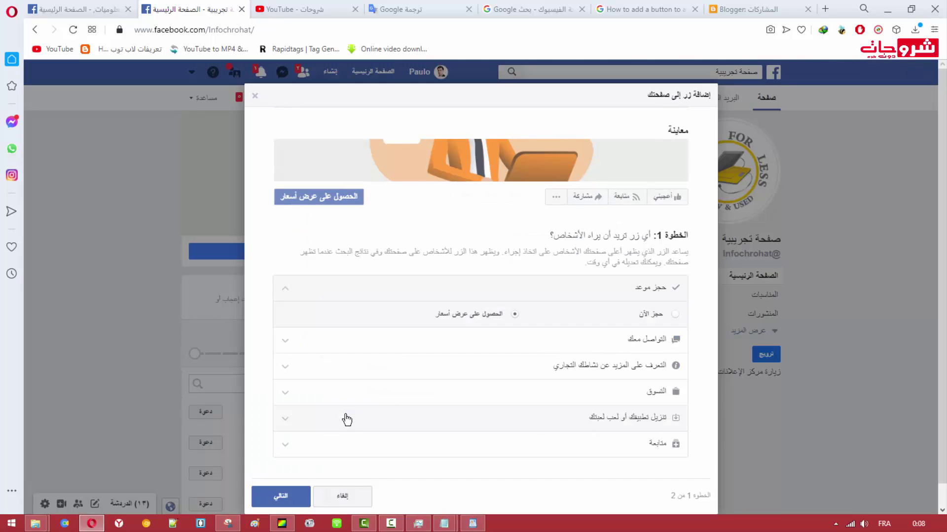
- Change the button type to Contact Us (الاتصال بنا) from the contact category and continue to its destination choice
left_click(648, 340)
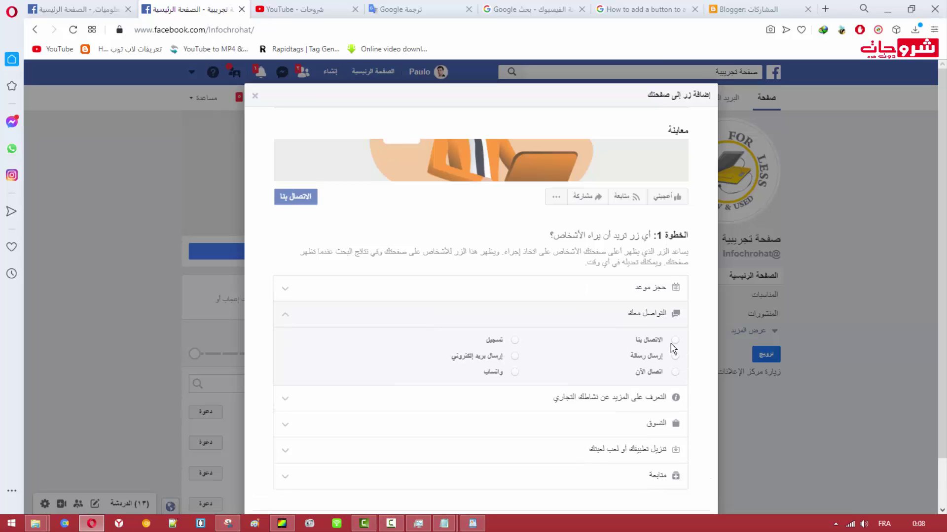
scroll(566, 311, "down", 1)
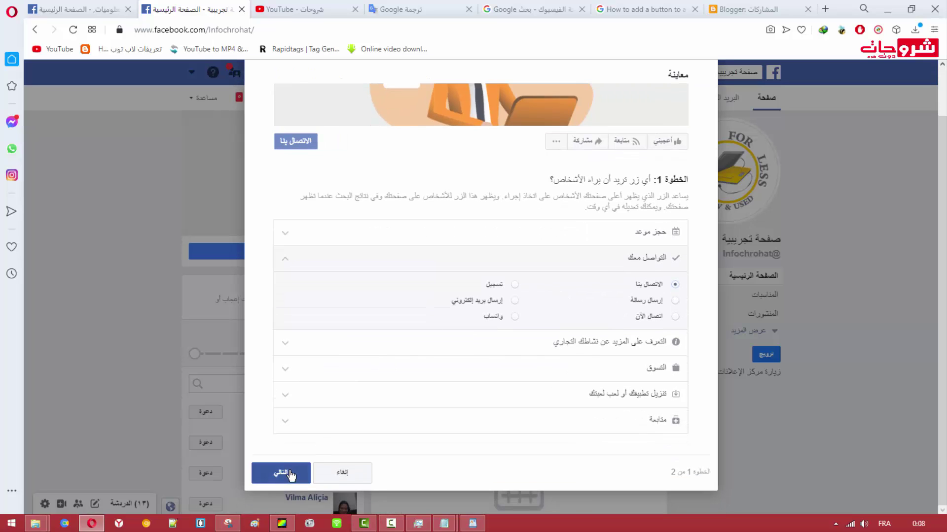
left_click(288, 471)
- Set the copied blog address as the Contact Us button's website link, save it and finish updating the button
left_click(612, 345)
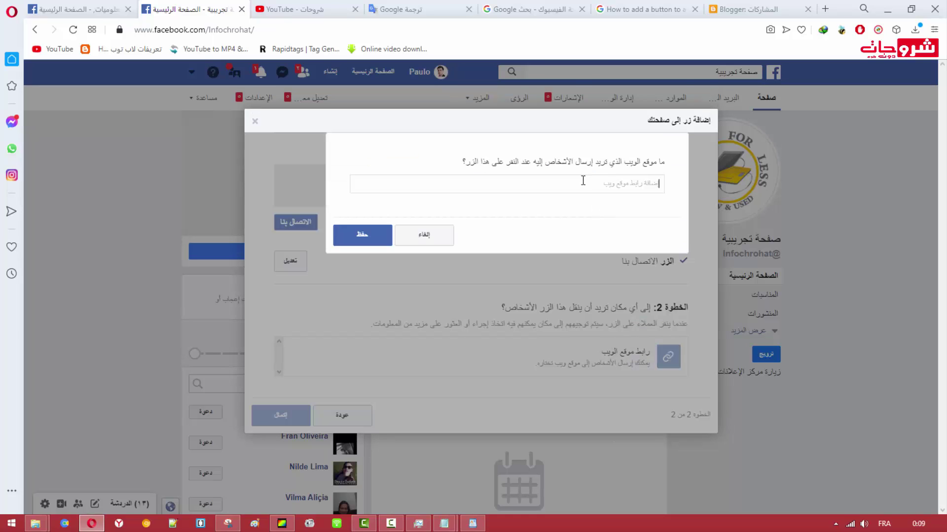
key("ctrl+v")
left_click(367, 236)
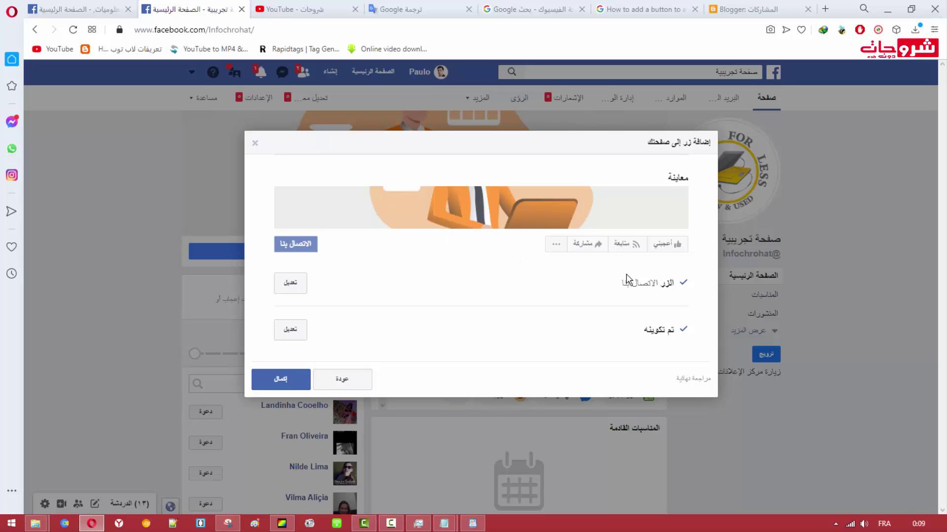
left_click(295, 380)
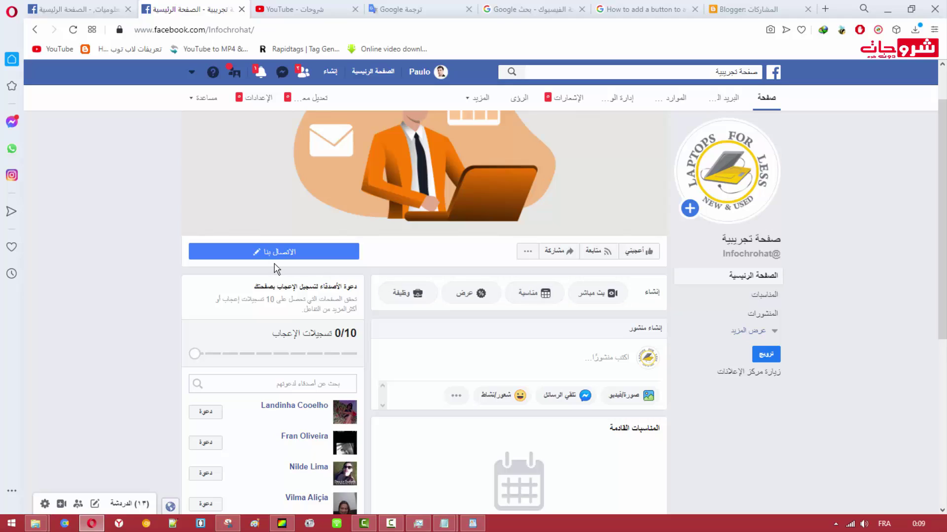
- Select the test page's web address and open a new private browser window
left_click(304, 253)
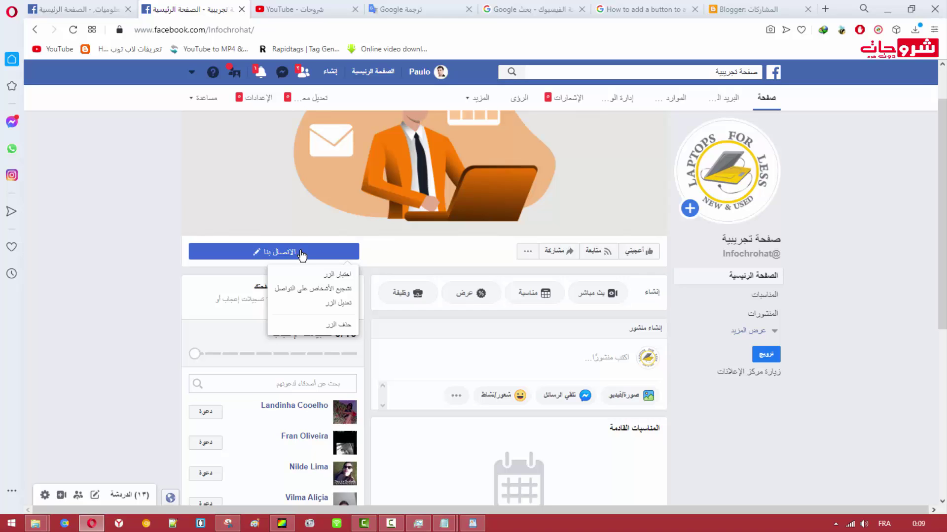
left_click(281, 30)
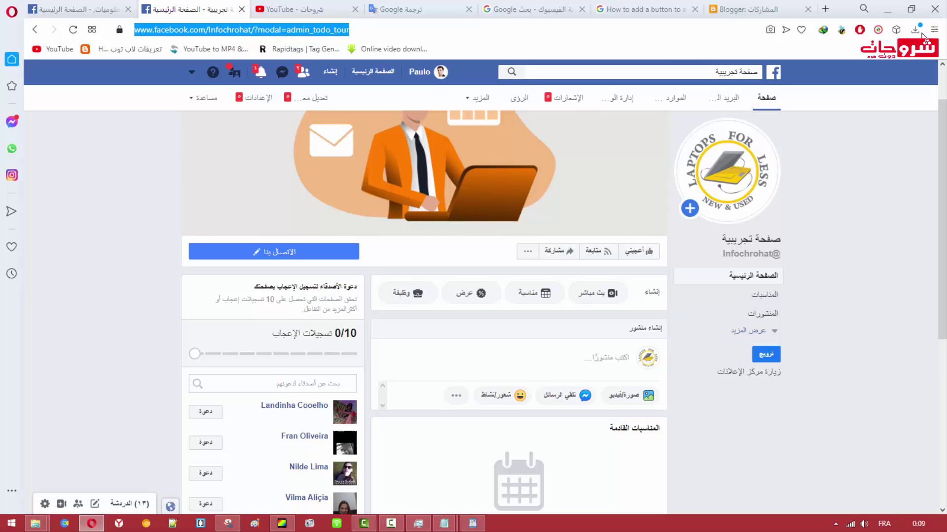
left_click(13, 15)
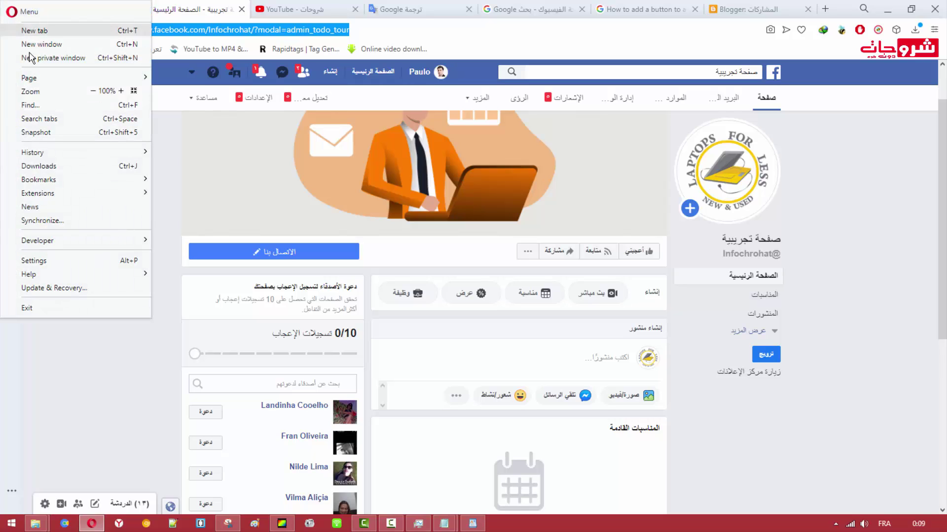
left_click(50, 63)
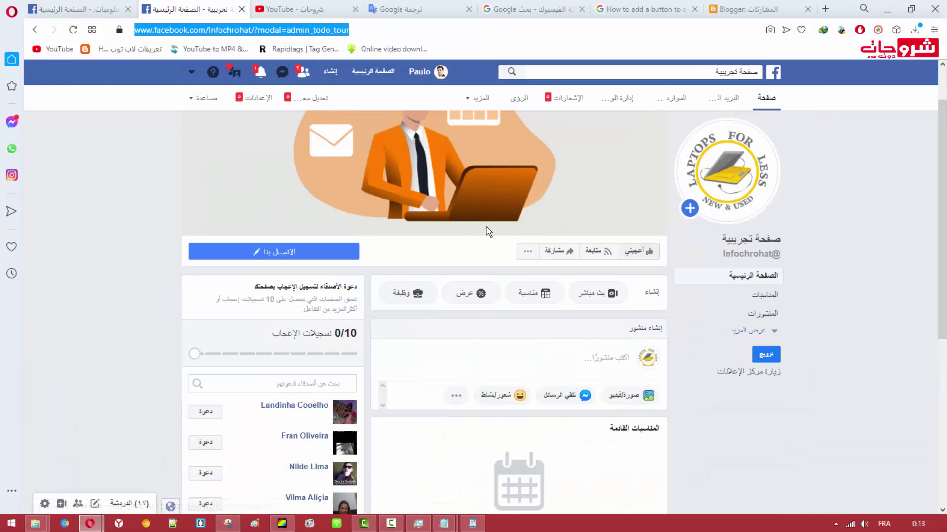
- Reopen the page button for editing, return to its button types and select WhatsApp (واتساب) in the contact category
left_click(316, 253)
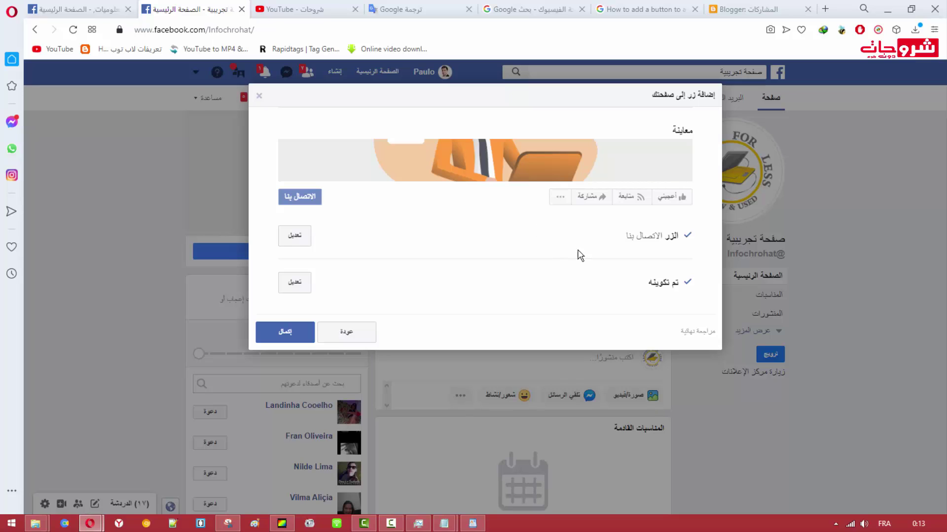
left_click(345, 332)
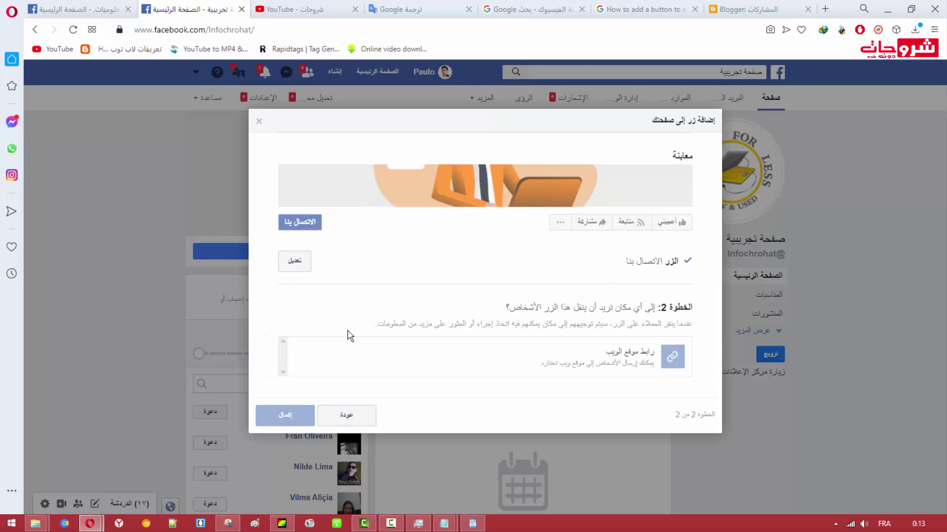
left_click(346, 415)
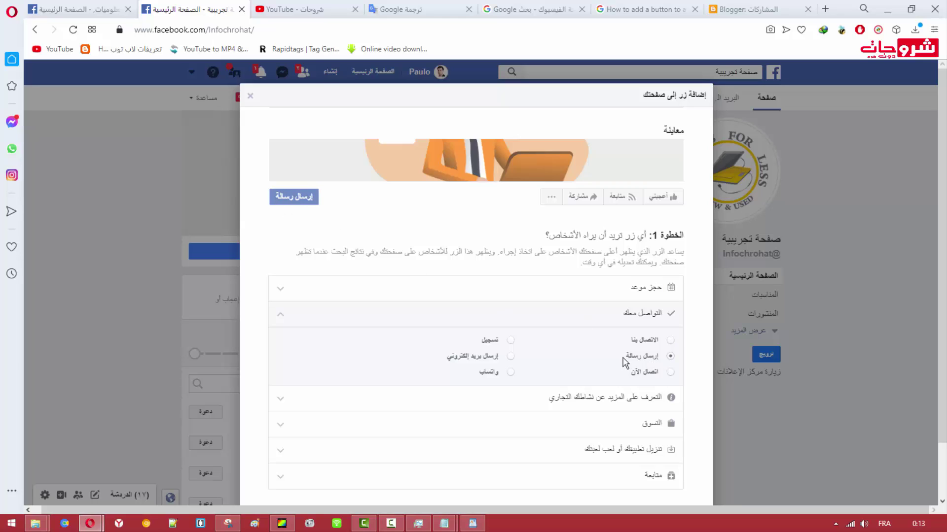
left_click(511, 372)
scroll(515, 351, "down", 2)
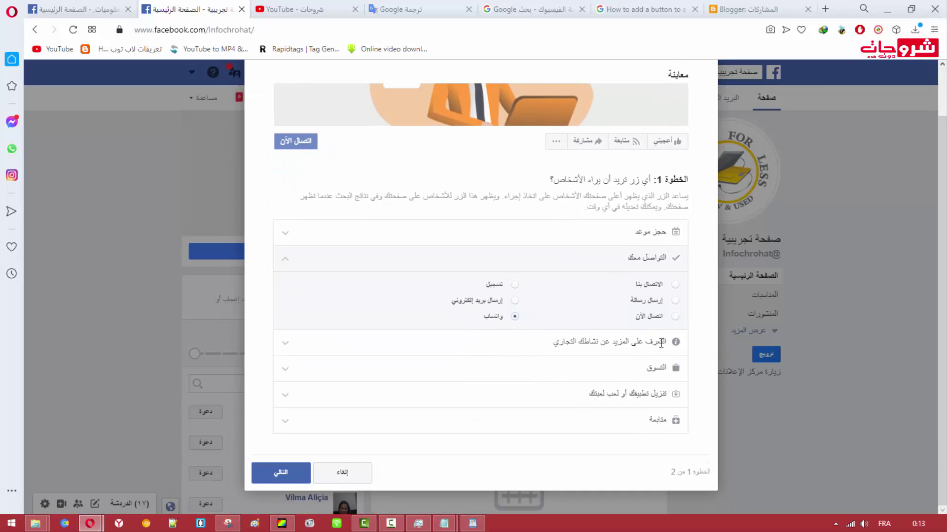
- Change the button type to Shop Now (تسوق الآن) from the shopping category and choose a website link as its destination
left_click(660, 371)
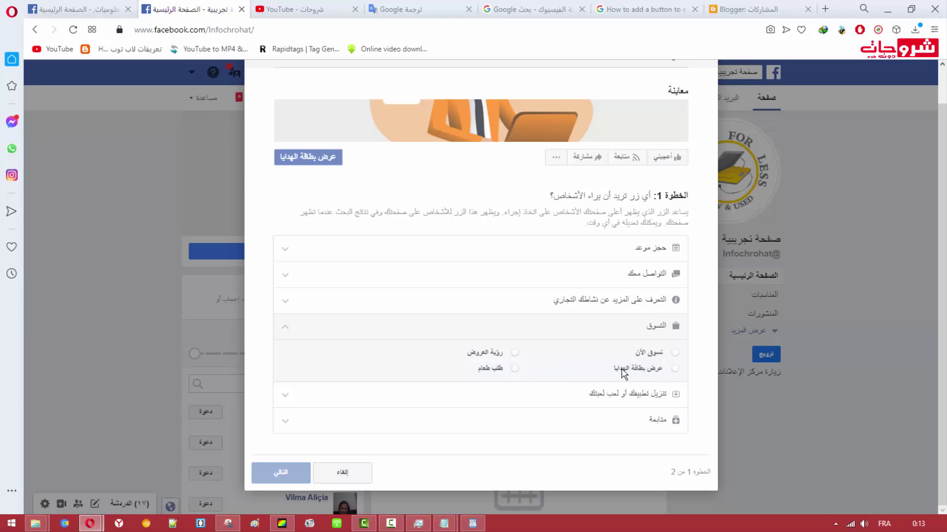
left_click(676, 353)
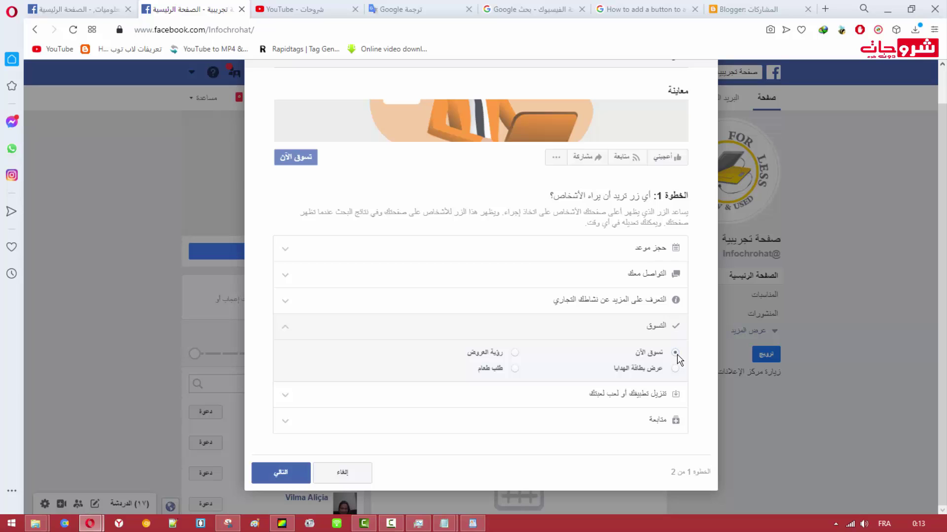
left_click(302, 471)
left_click(624, 345)
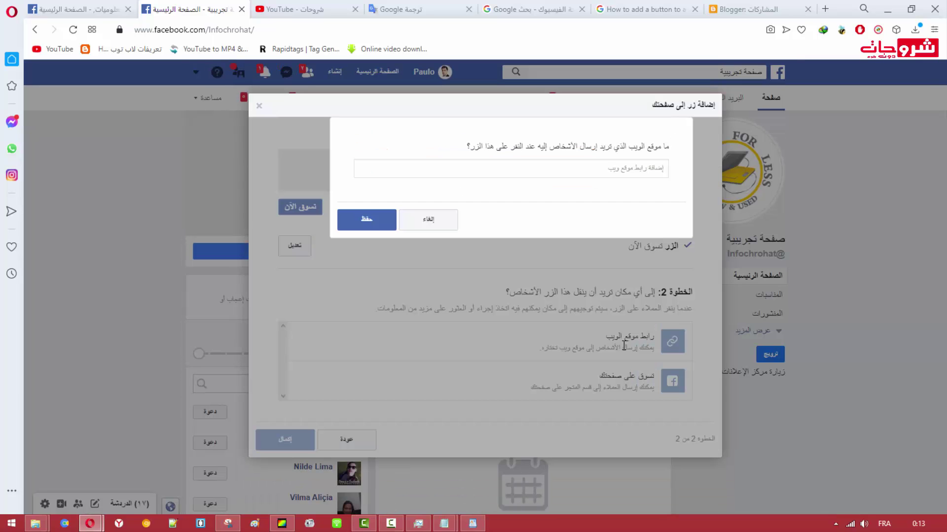
- Switch to the Blogger tab, copy the view-blog link address and return to the Facebook page
right_click(559, 165)
left_click(533, 170)
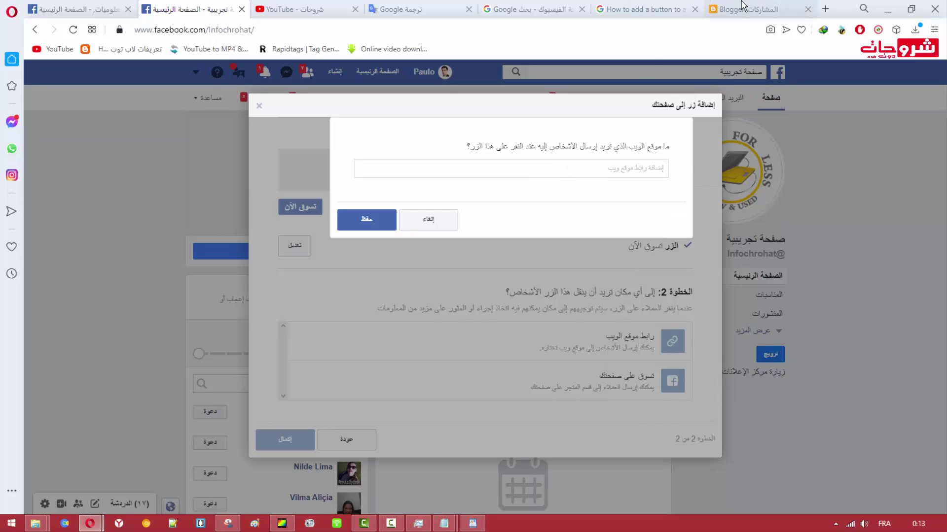
left_click(754, 9)
right_click(884, 456)
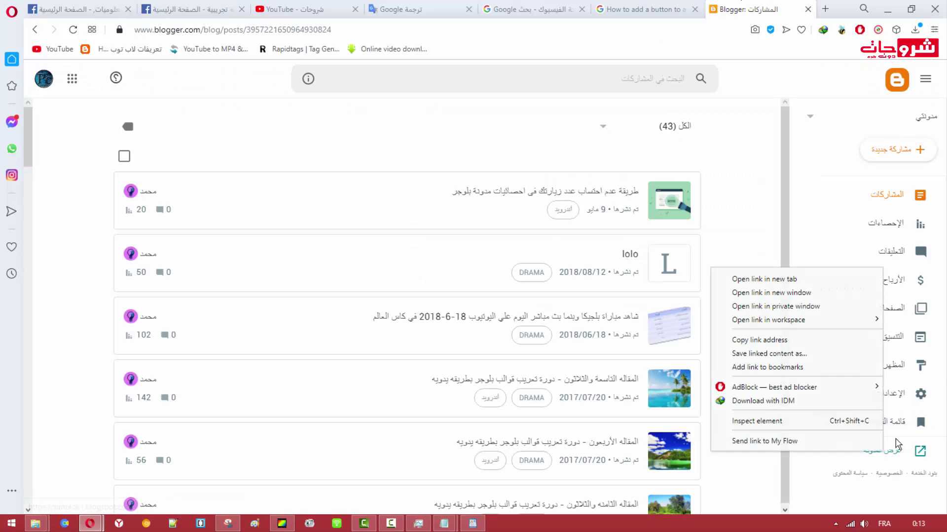
left_click(796, 345)
left_click(191, 7)
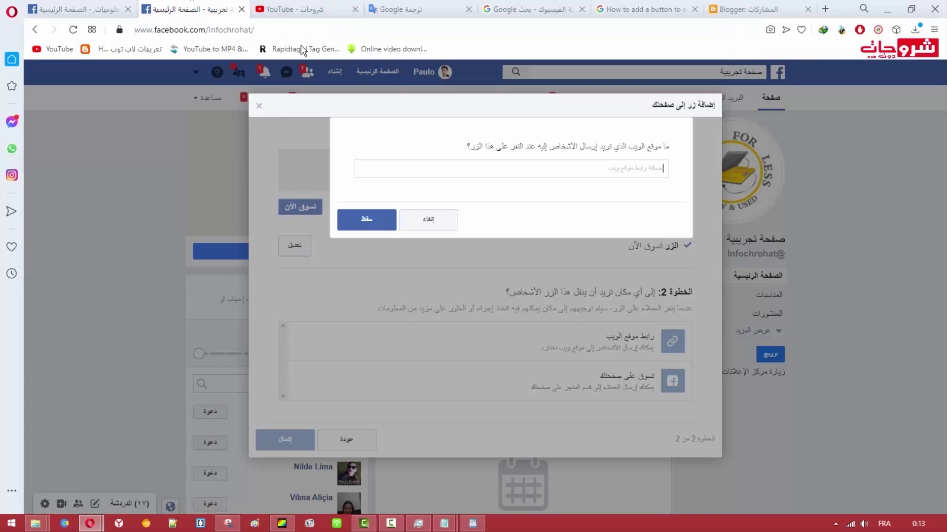
left_click(486, 178)
key("ctrl+v")
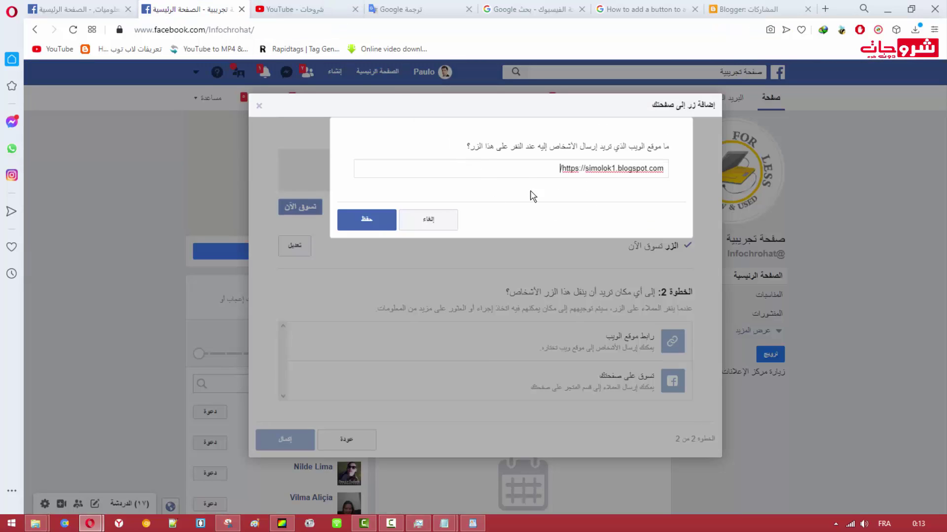
left_click(375, 220)
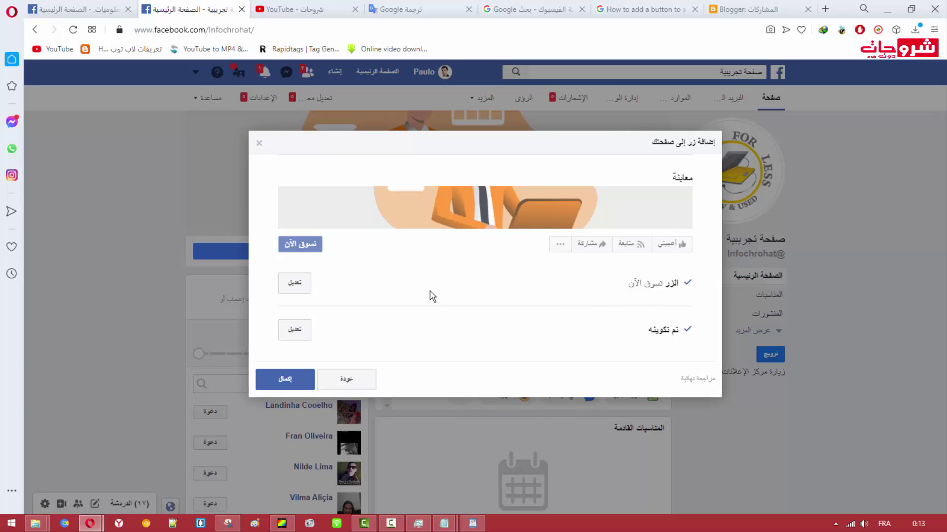
left_click(290, 383)
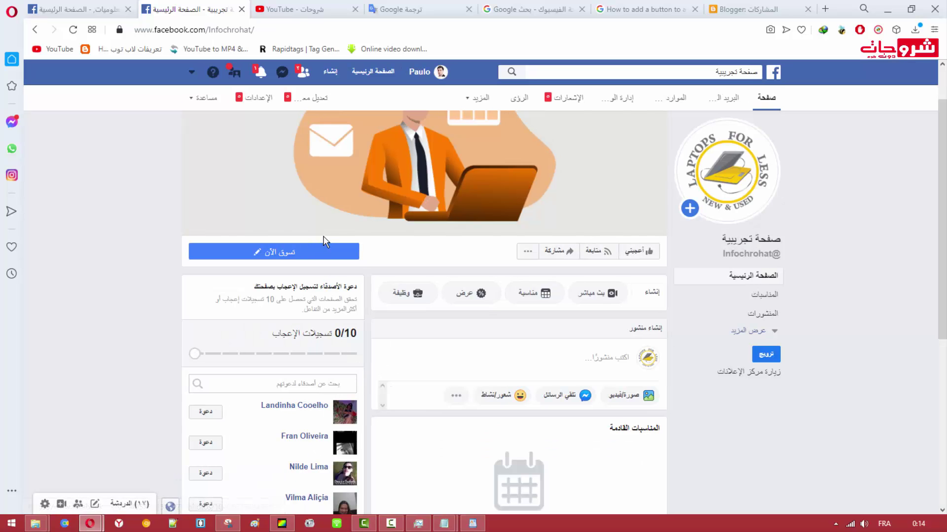
- Reopen the Shop Now button for editing and set its destination to shopping on the page (تسوق على صفحتك)
mouse_move(318, 251)
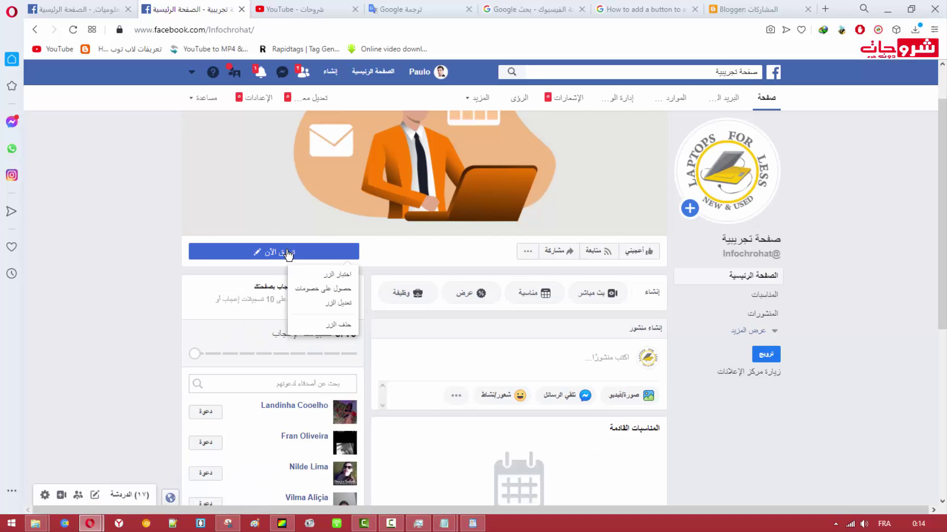
left_click(328, 303)
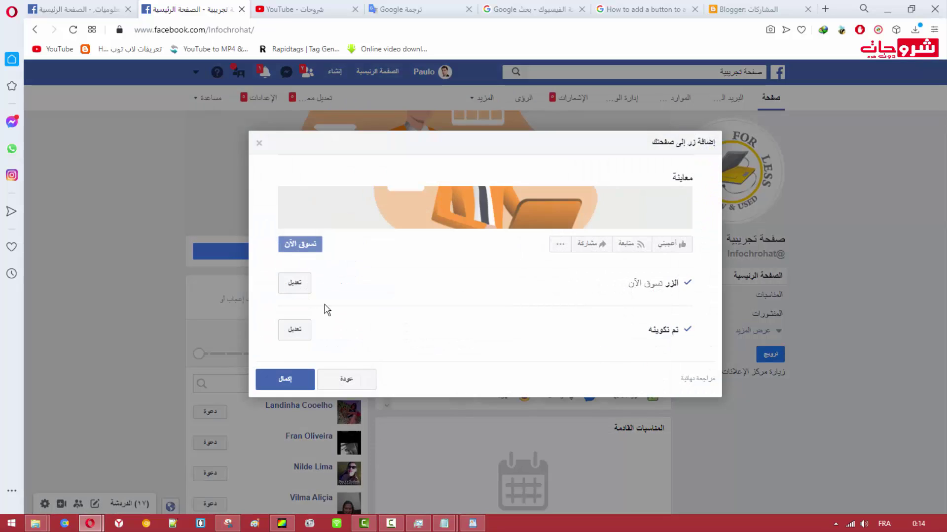
left_click(643, 376)
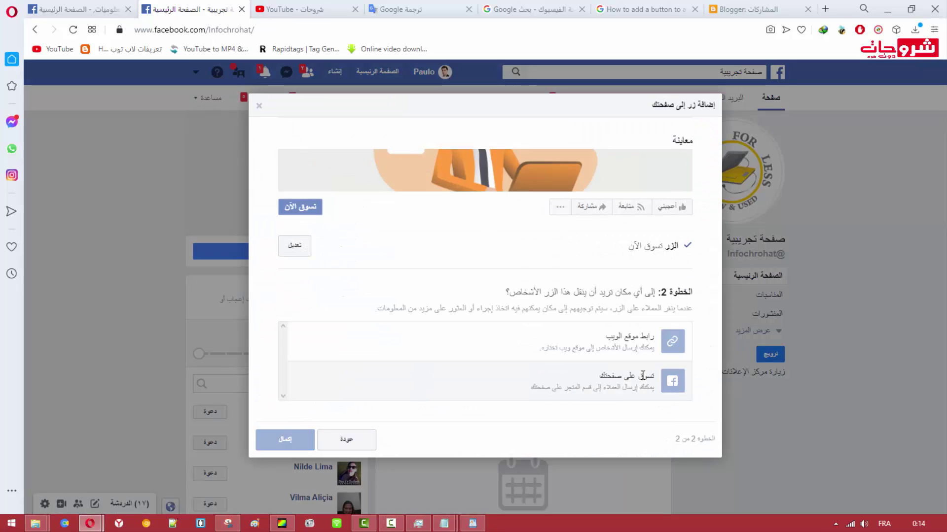
left_click(629, 386)
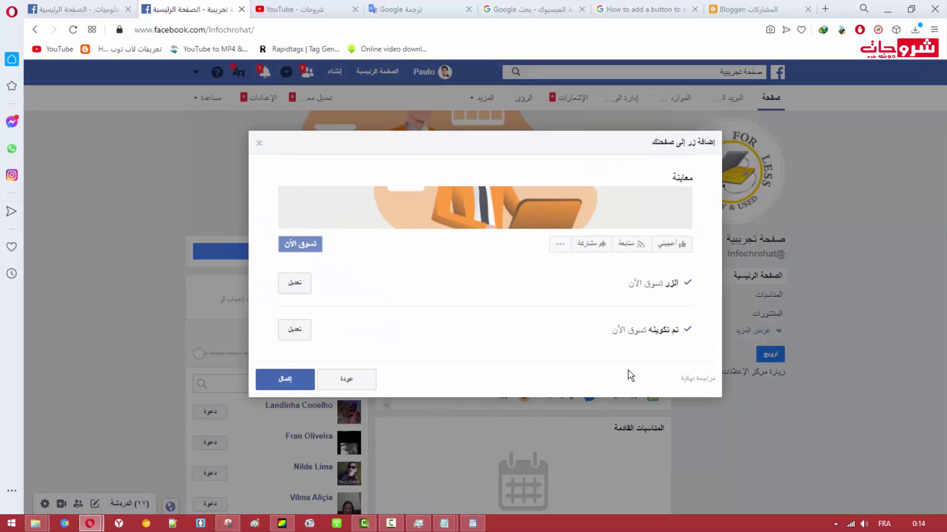
- Return to the button types and select Use App (استخدام التطبيق) in the app and game category
left_click(336, 379)
left_click(346, 444)
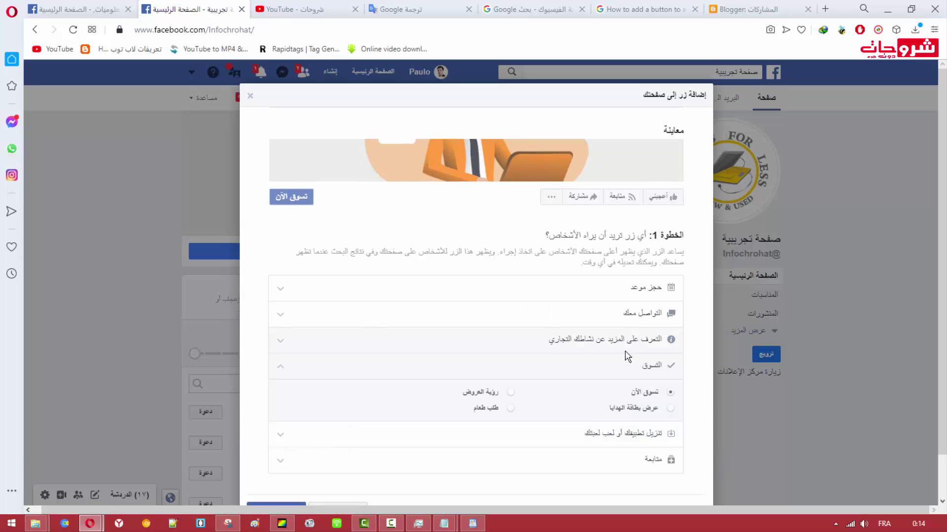
left_click(636, 394)
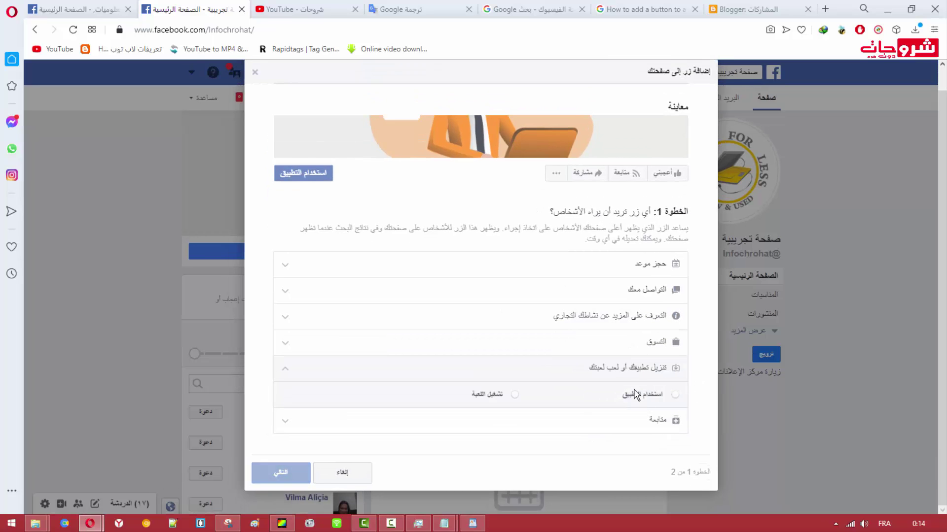
left_click(676, 395)
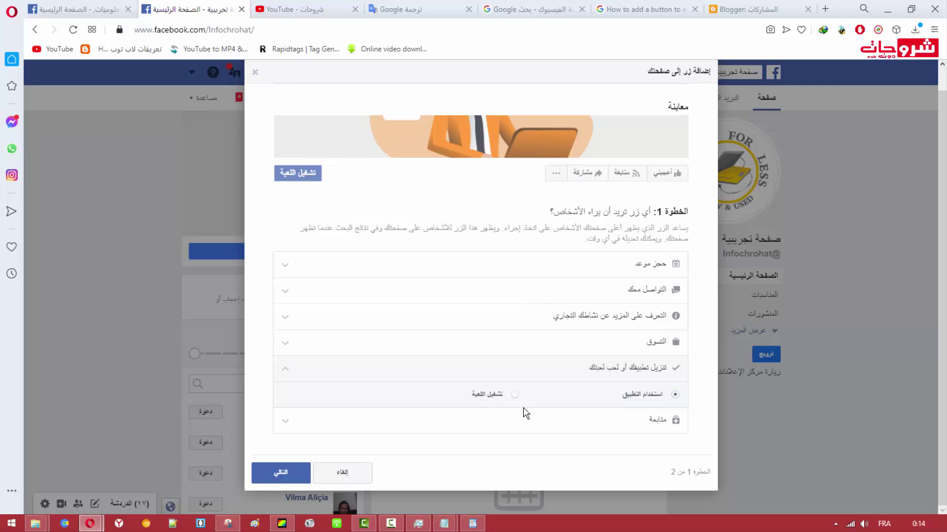
- Change the button type to Follow (متابعة) and choose following the page as its destination
left_click(655, 420)
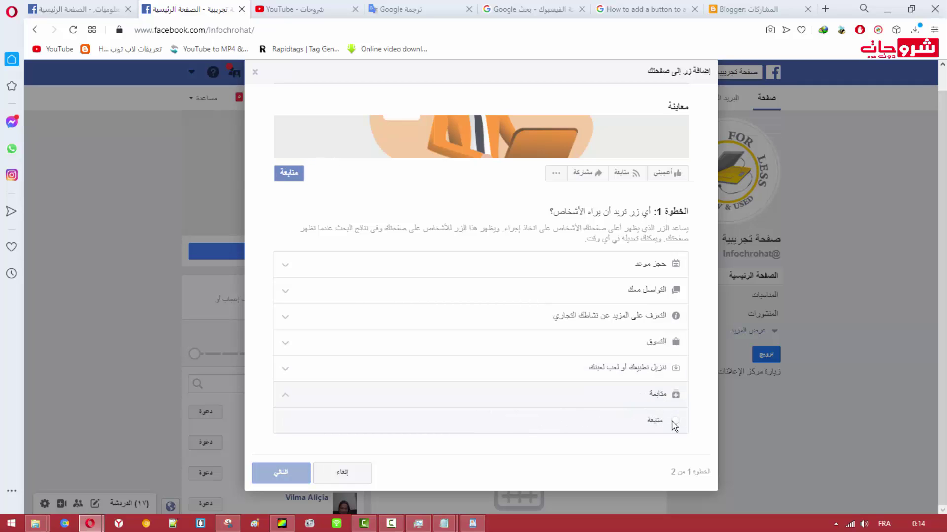
left_click(674, 422)
left_click(302, 473)
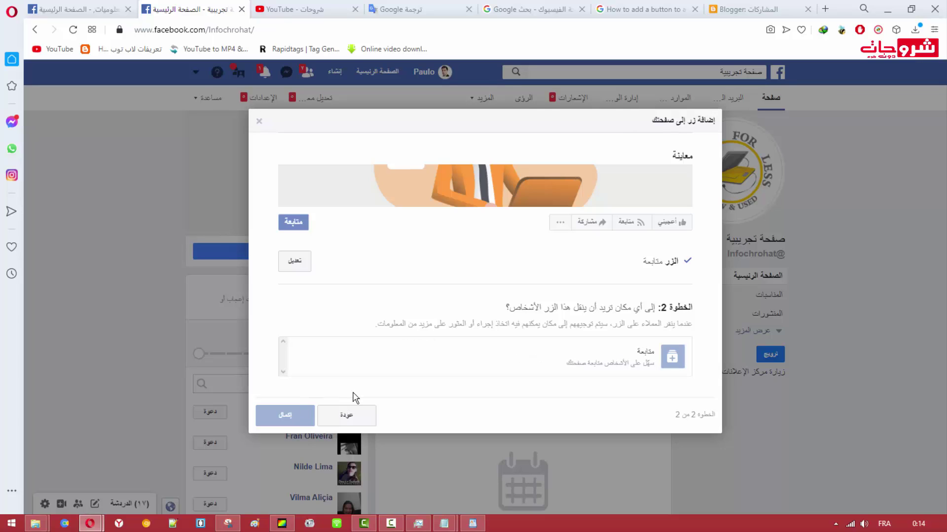
left_click(614, 358)
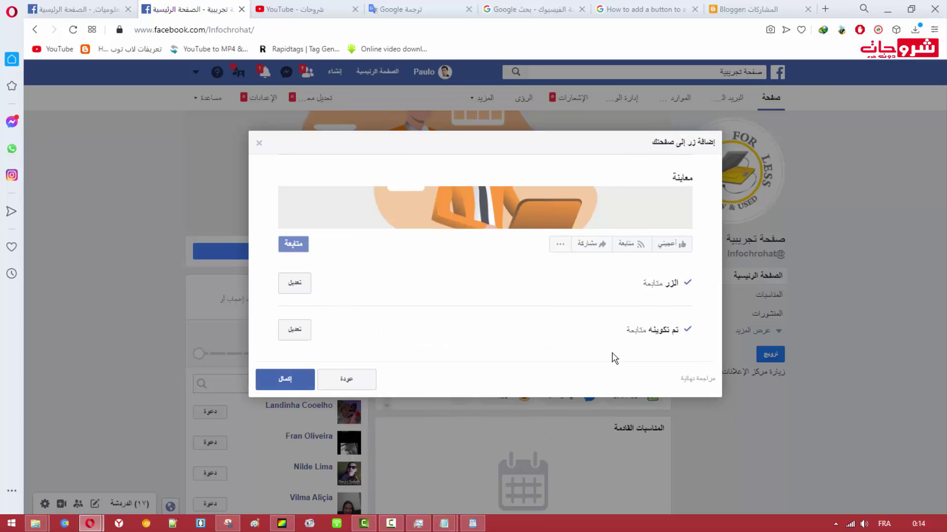
- Finish setting up the Follow (متابعة) button, and reopen it for editing at the button type selection
left_click(310, 379)
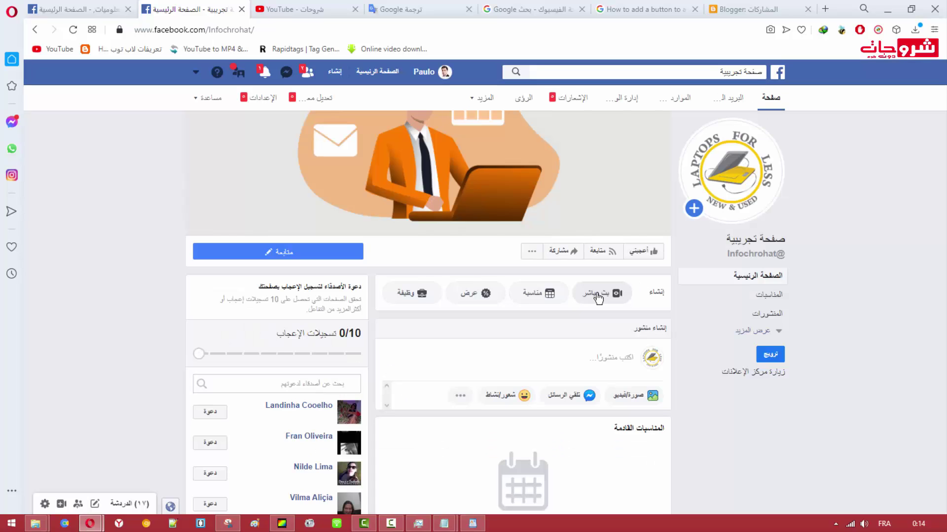
mouse_move(291, 260)
left_click(285, 255)
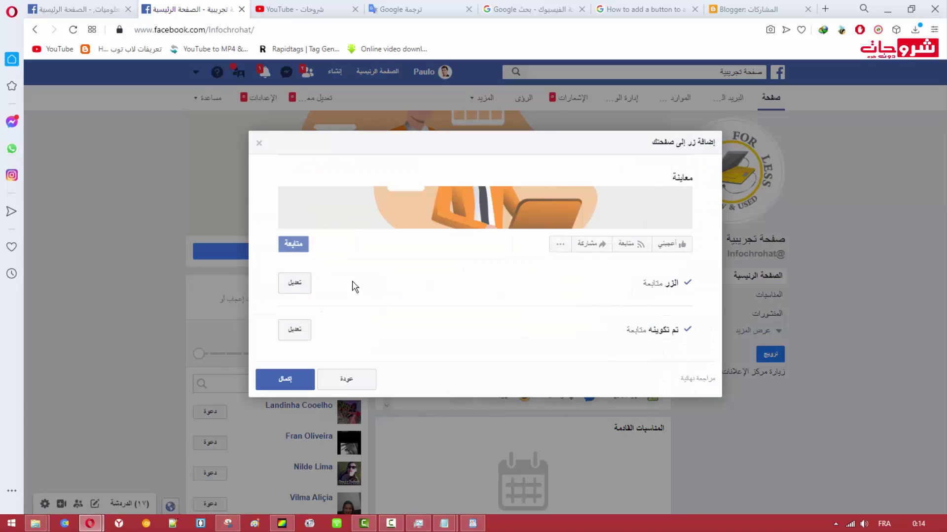
left_click(365, 382)
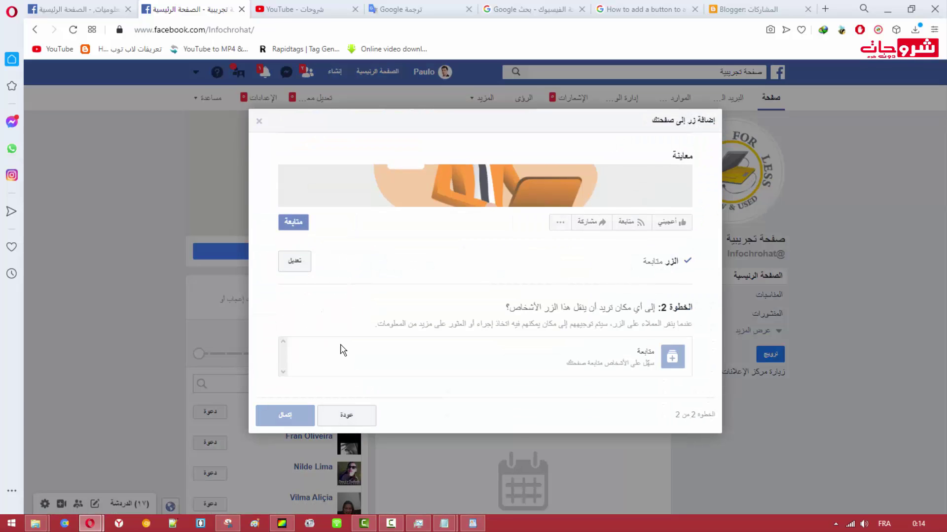
left_click(345, 416)
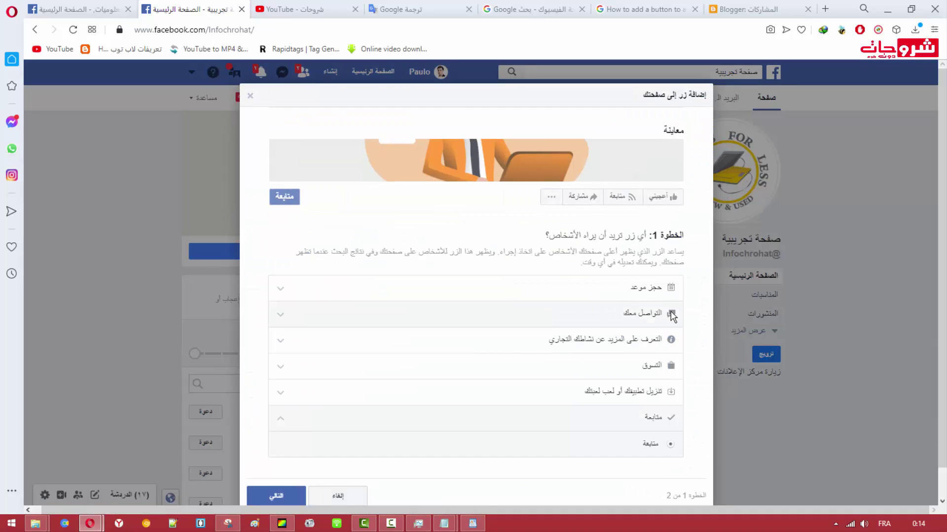
- Change the button type to Send Message (إرسال رسالة) with Messenger as its destination, and finish updating the button
left_click(646, 323)
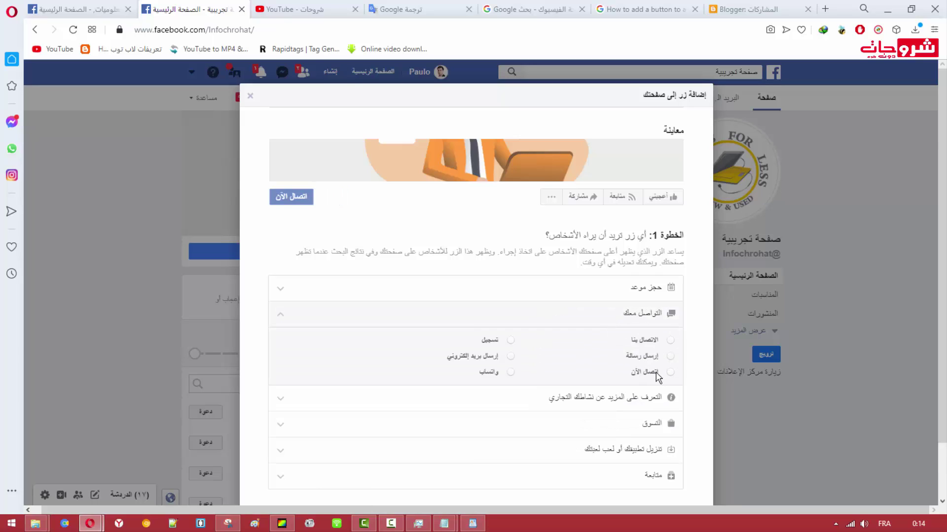
left_click(651, 357)
scroll(468, 321, "down", 2)
left_click(280, 476)
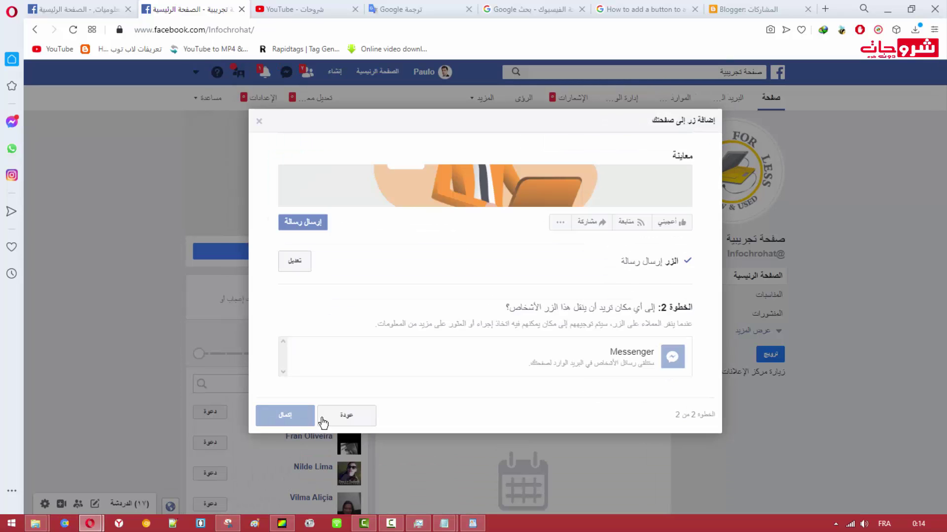
left_click(551, 361)
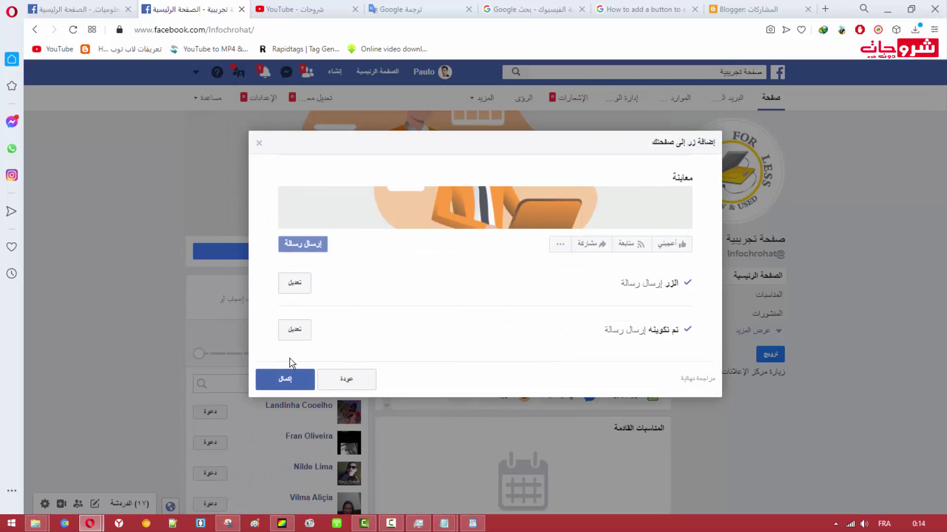
left_click(280, 376)
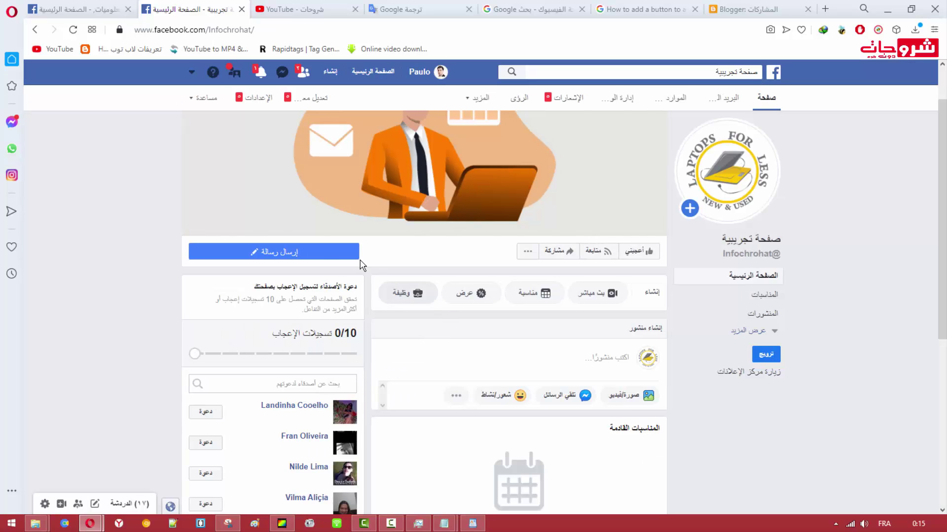
mouse_move(356, 254)
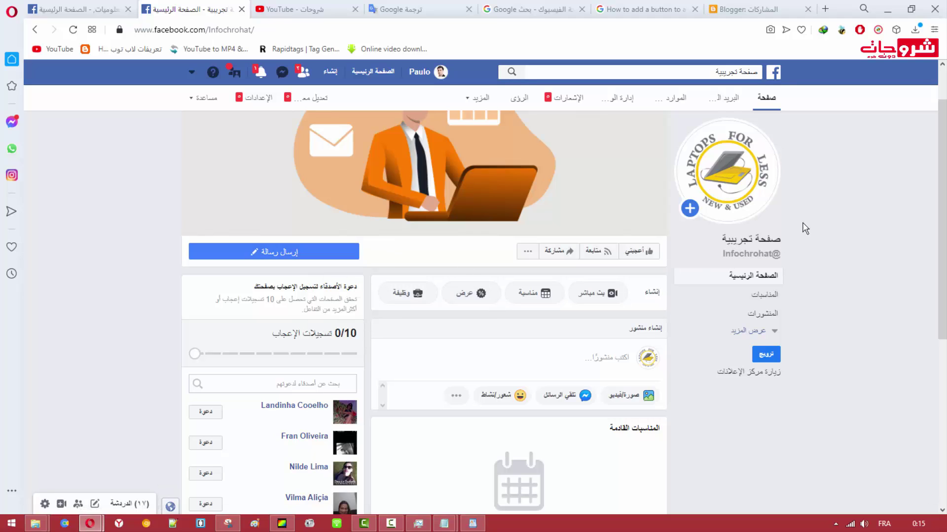
scroll(808, 217, "up", 2)
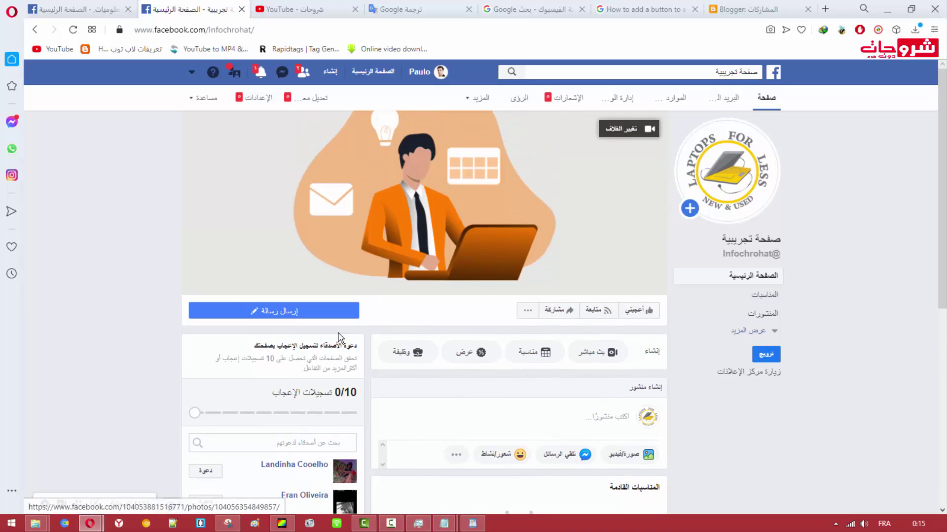
mouse_move(275, 323)
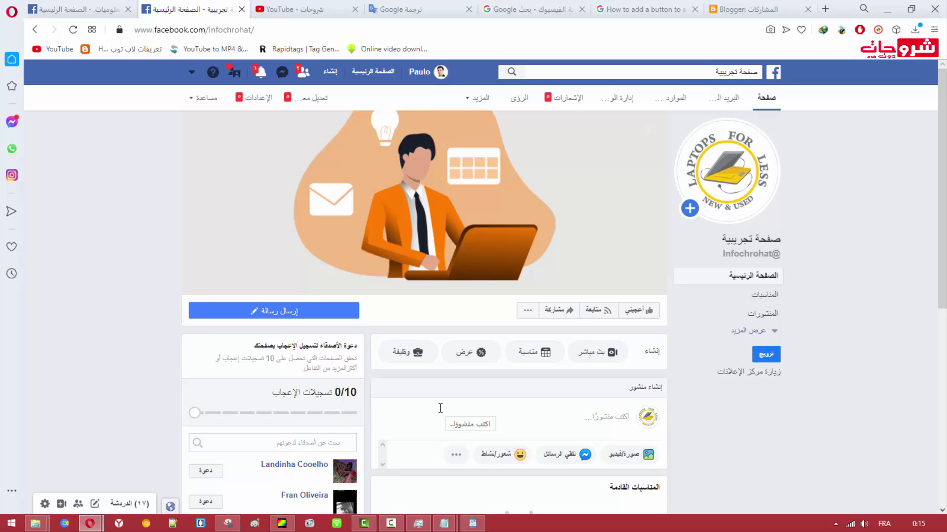
- Switch to the شروحات channel on YouTube and unsubscribe from it, confirming the cancellation
left_click(314, 8)
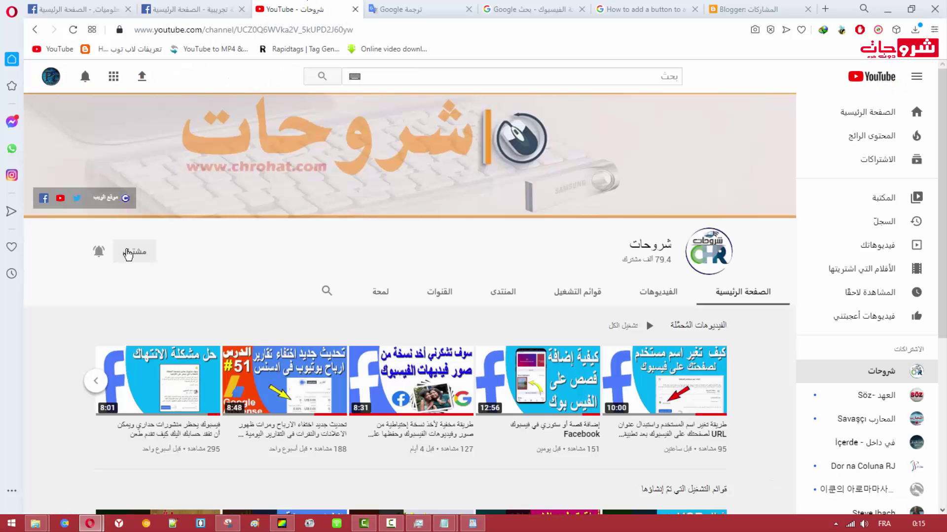
left_click(128, 253)
left_click(427, 310)
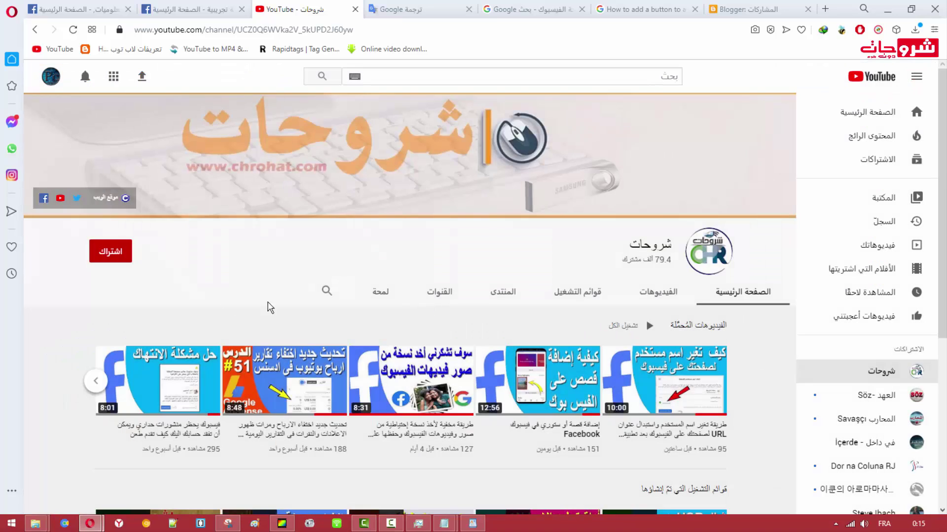
- Subscribe to the شروحات channel and set its notifications to All (الكل)
left_click(114, 266)
left_click(102, 253)
left_click(100, 253)
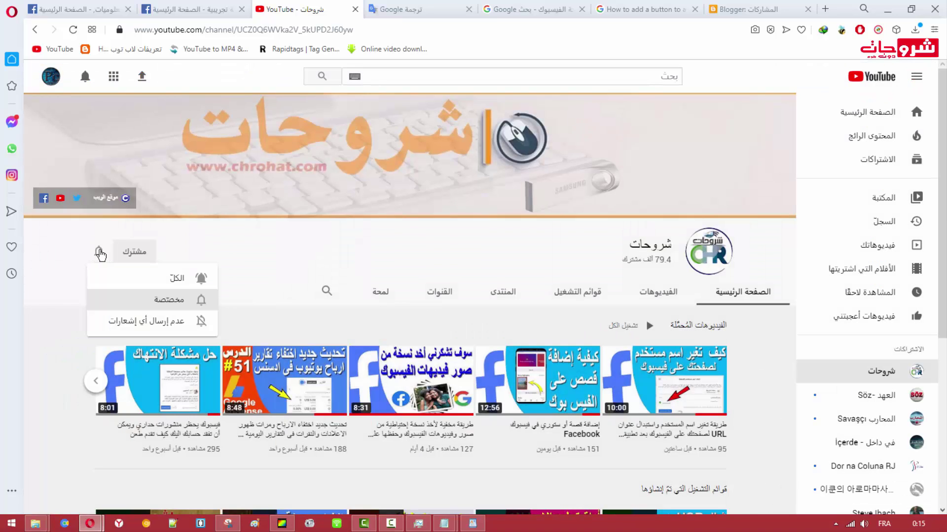
left_click(100, 253)
left_click(100, 254)
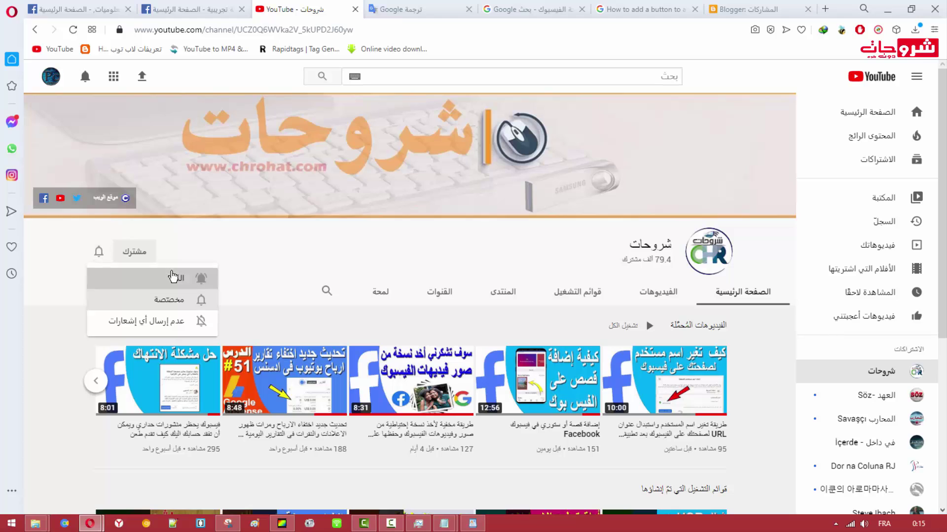
left_click(172, 277)
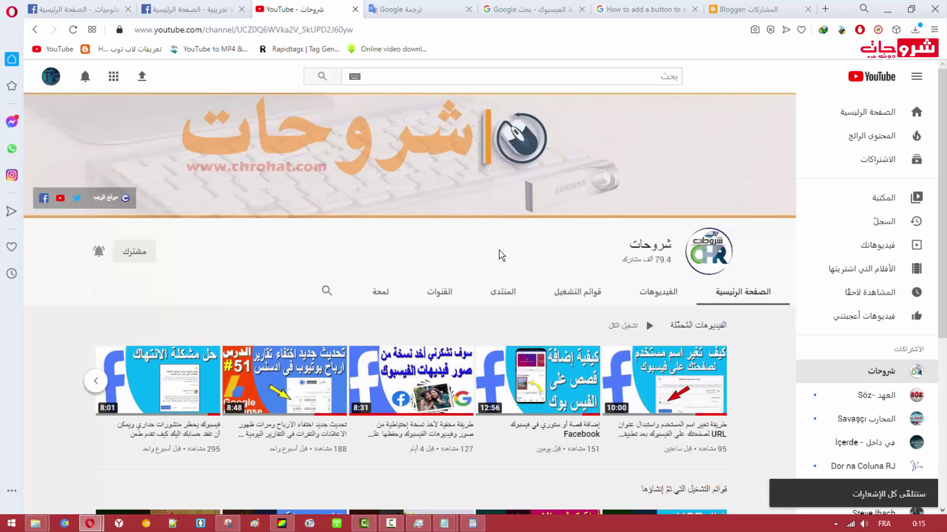
left_click(390, 524)
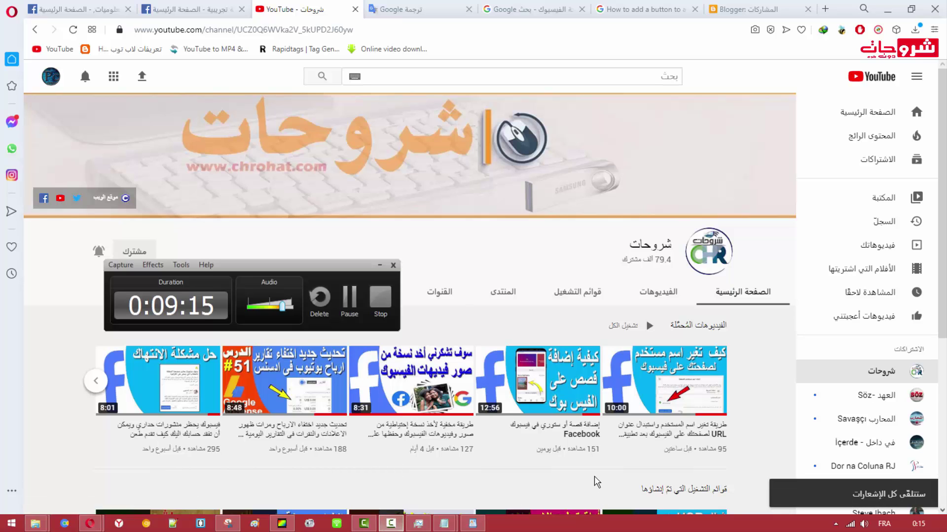